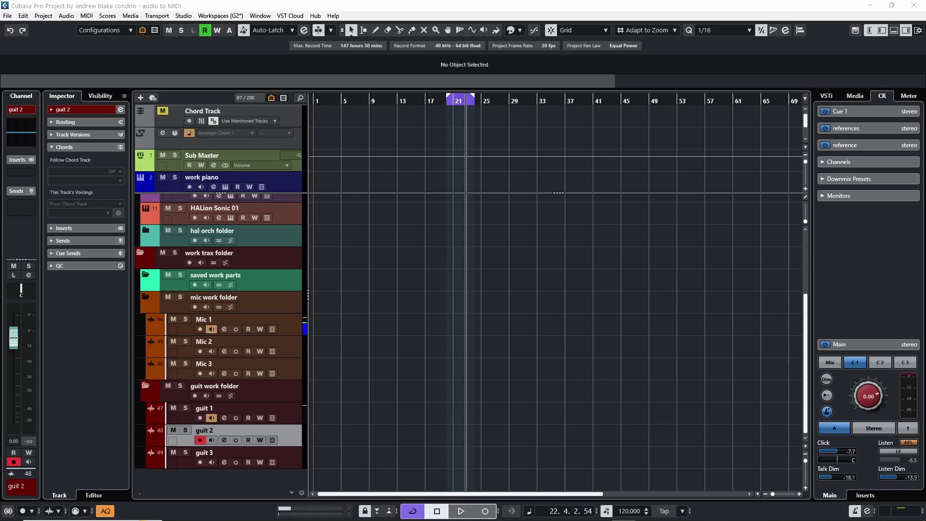
- Audition the A and B chords on the chord pads
click(894, 30)
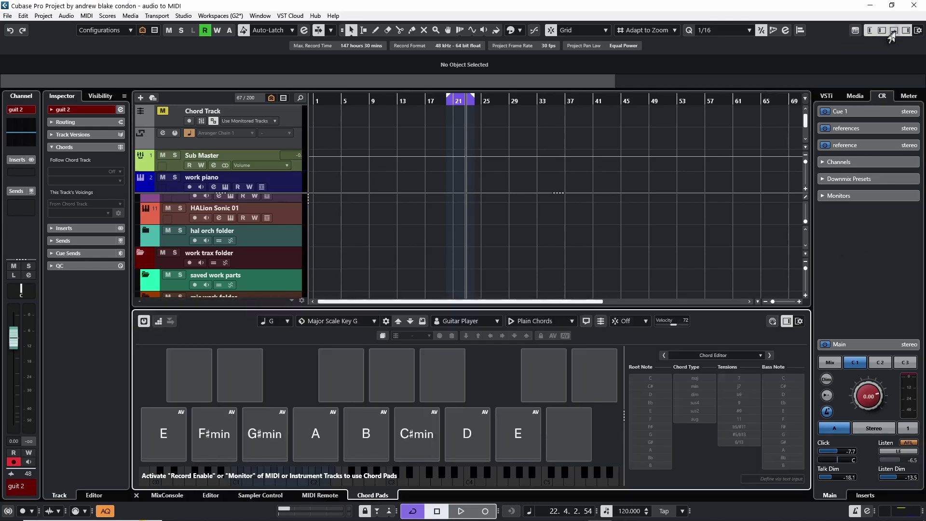
click(308, 436)
click(363, 435)
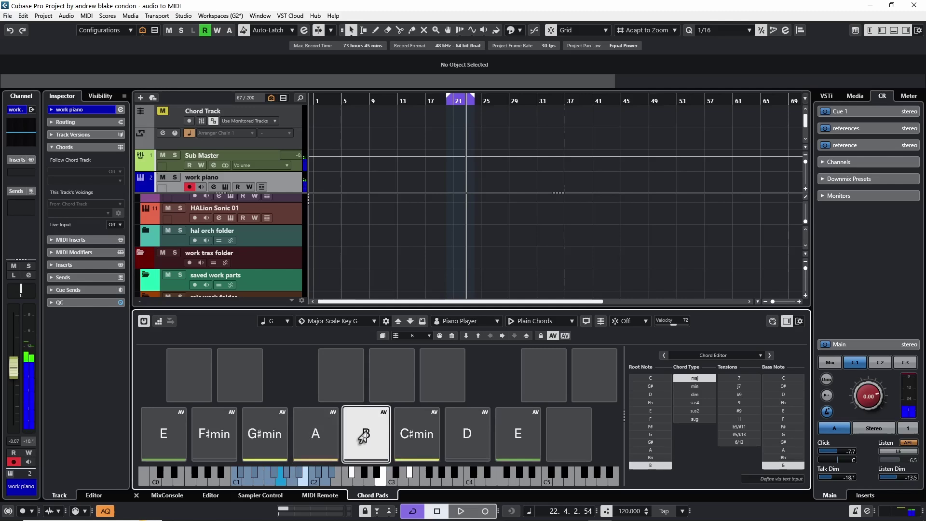
- Hide the chord pads and make guit 2 the armed recording track
scroll(440, 186, down, 1)
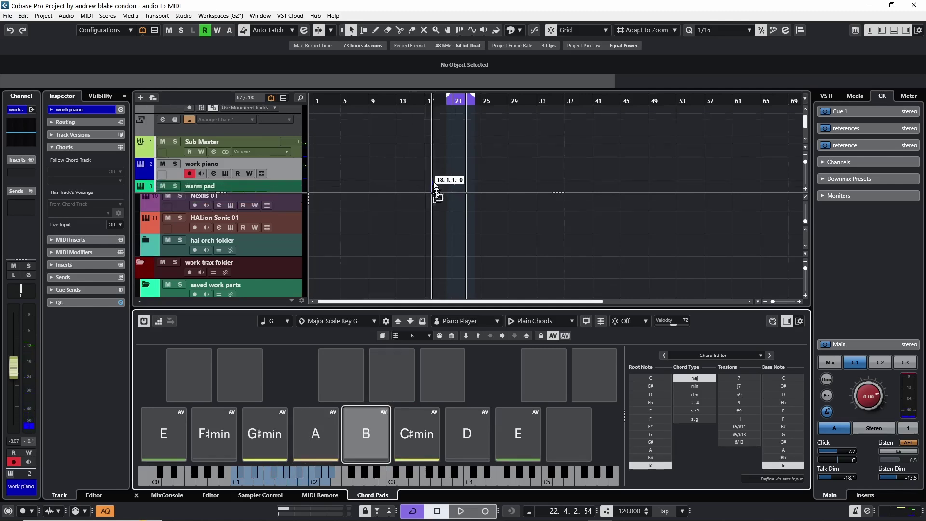
scroll(440, 153, down, 1)
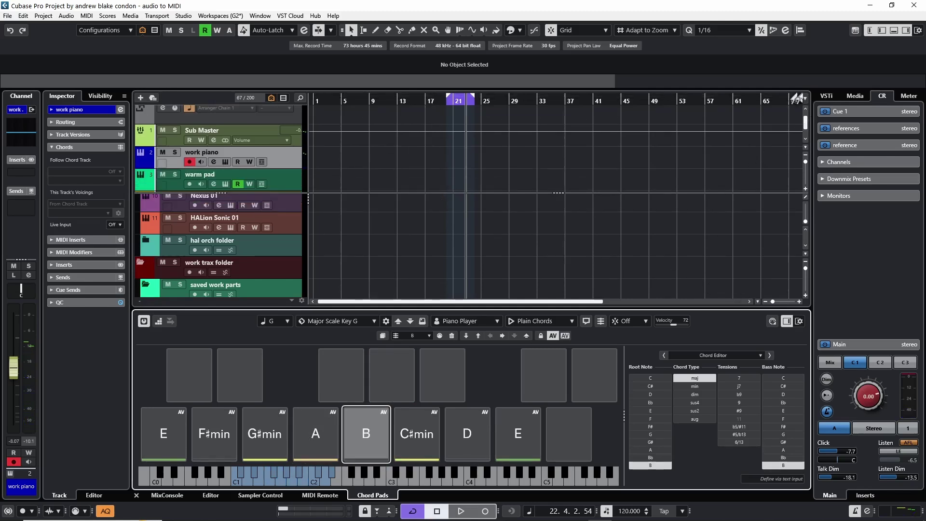
key(ctrl+alt+e)
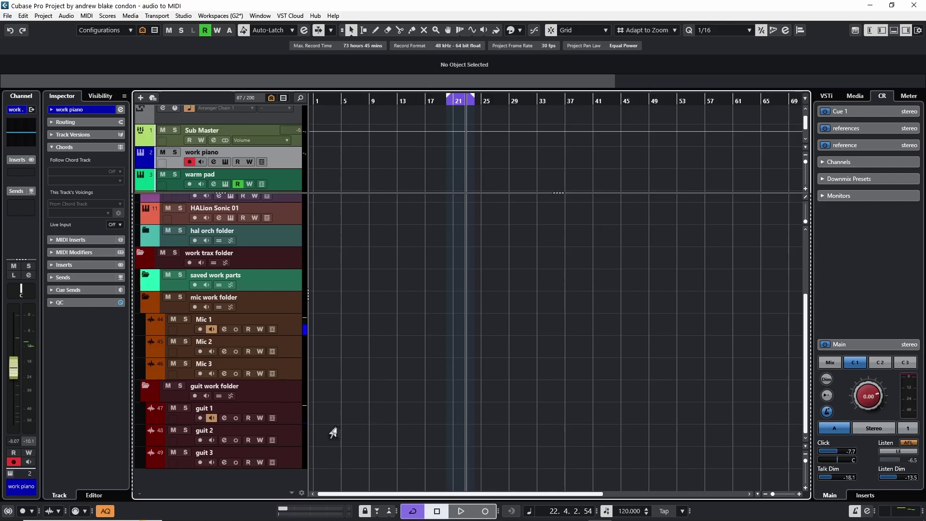
click(289, 436)
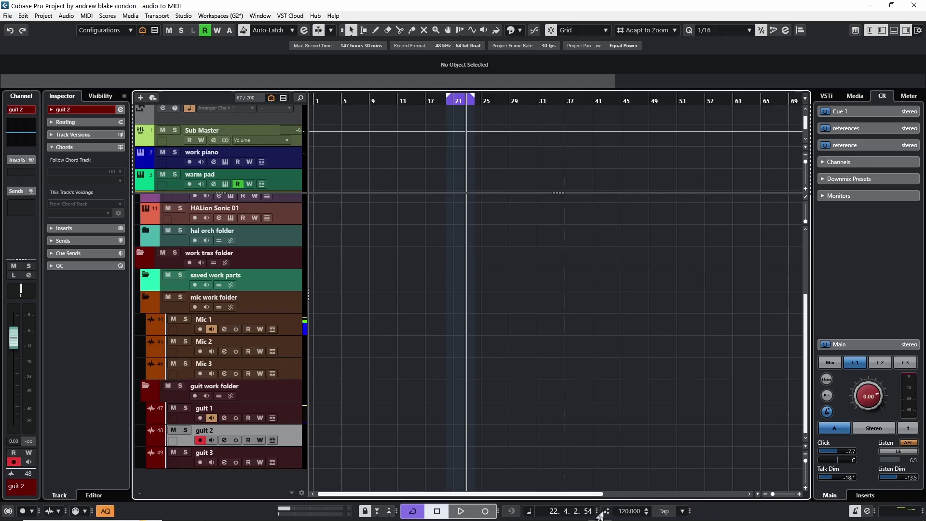
- Tap in the project tempo to 91.750 BPM
key(shift+t)
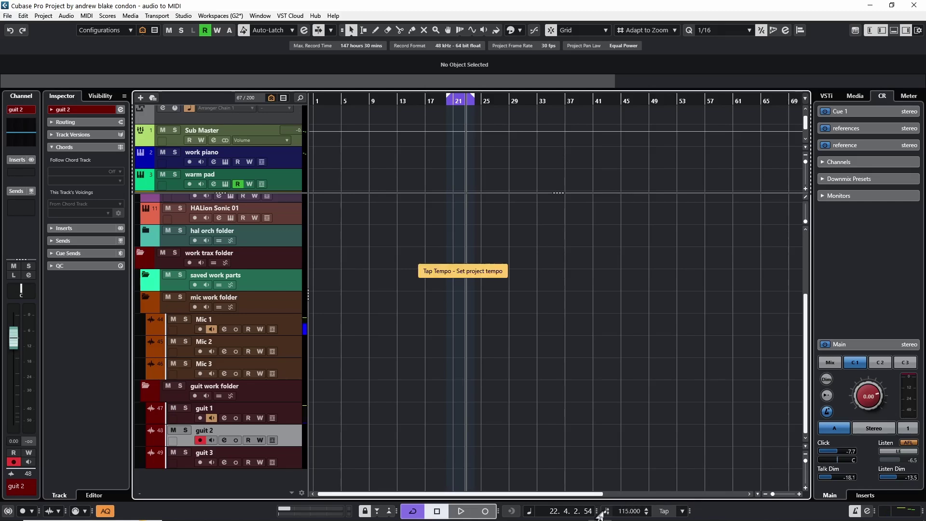
key(shift+t)
key(h)
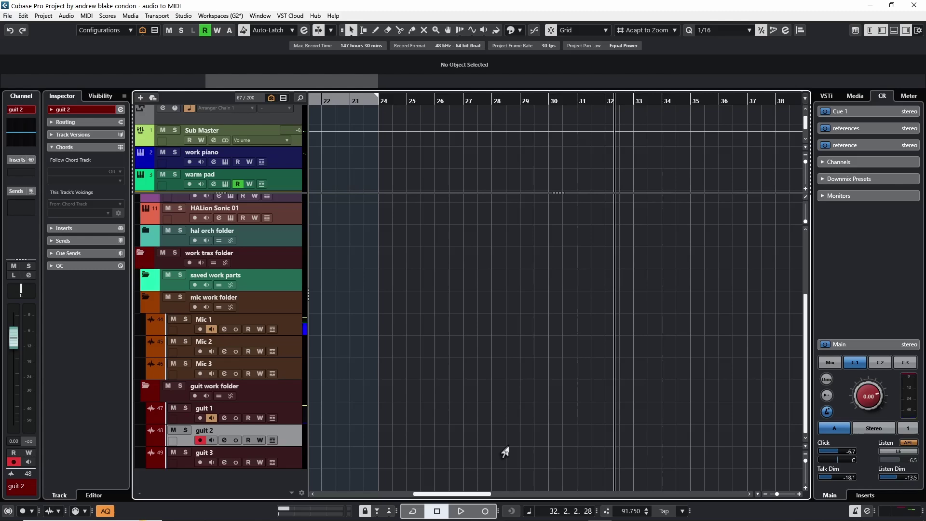
- Record the guitar take guit 2_04 on guit 2 over bars 42–46 and play it back
key(KP_Multiply)
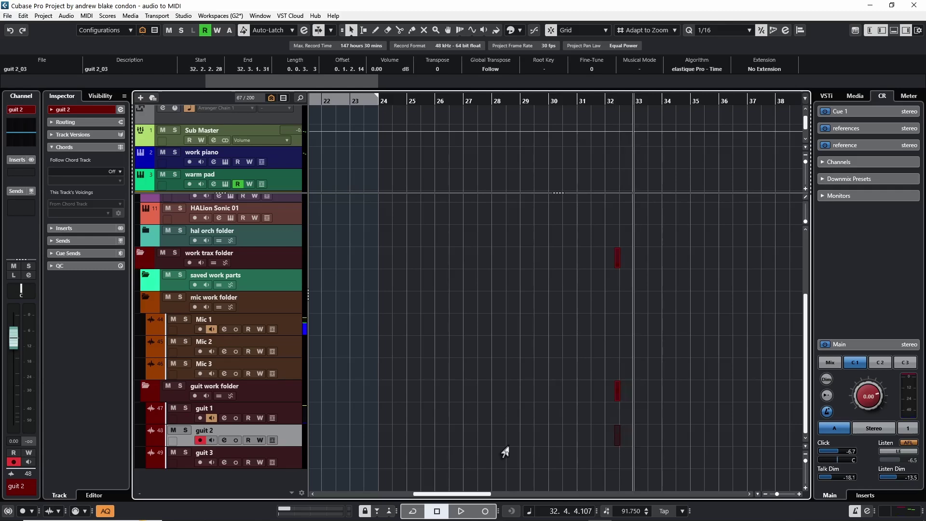
key(KP_Multiply)
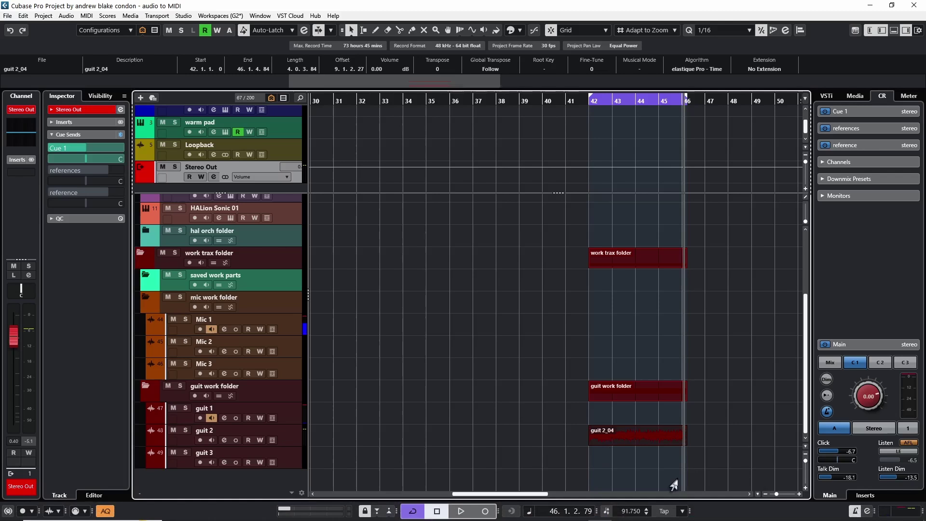
key(space)
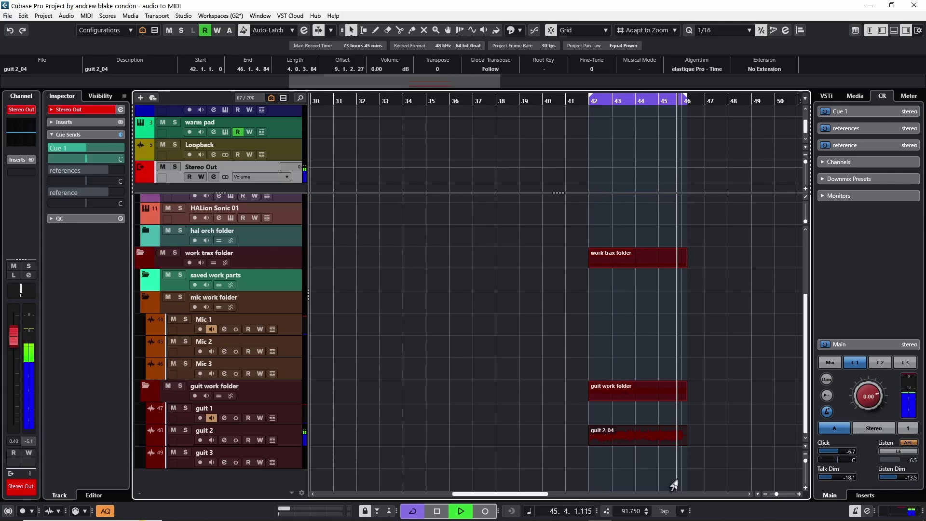
key(space)
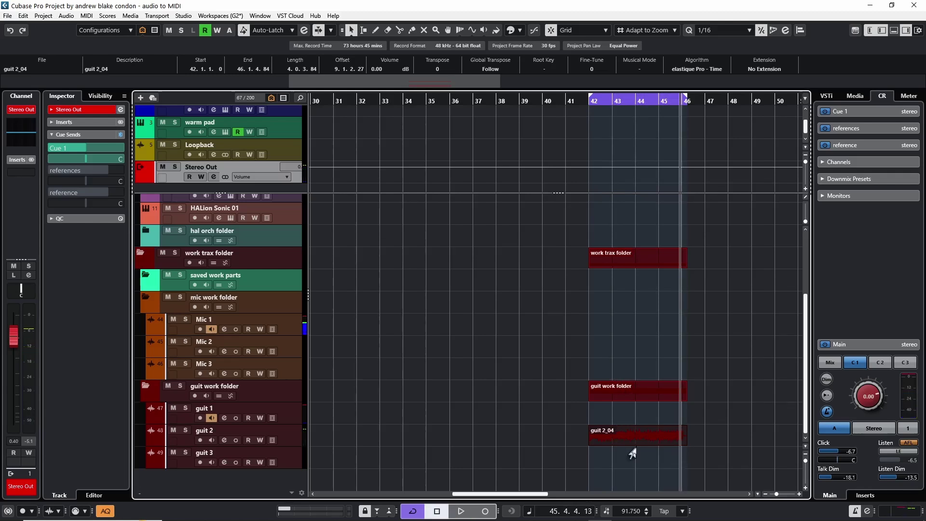
- Drop the guit 2_04 take onto the Chord Track to create Emin, C, G and D chords, viewing bars 41–46
click(603, 440)
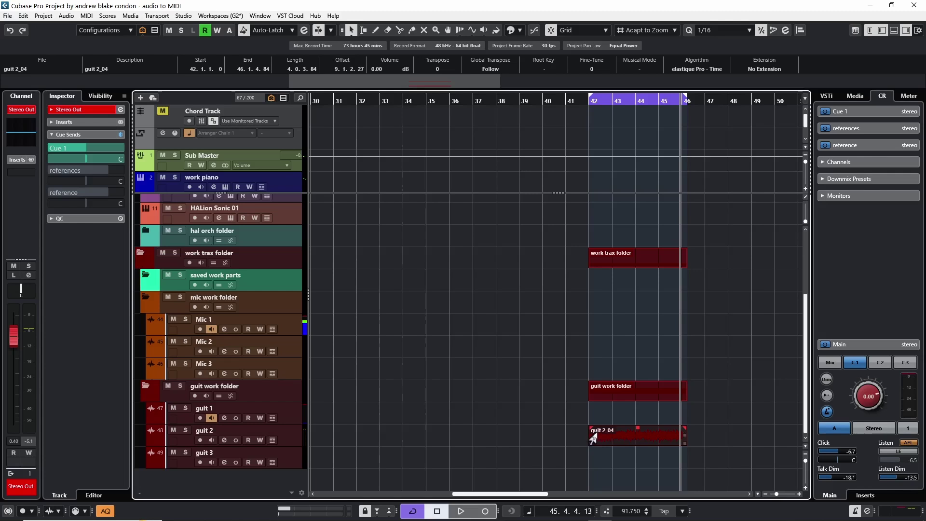
click(609, 240)
drag(600, 133, 593, 120)
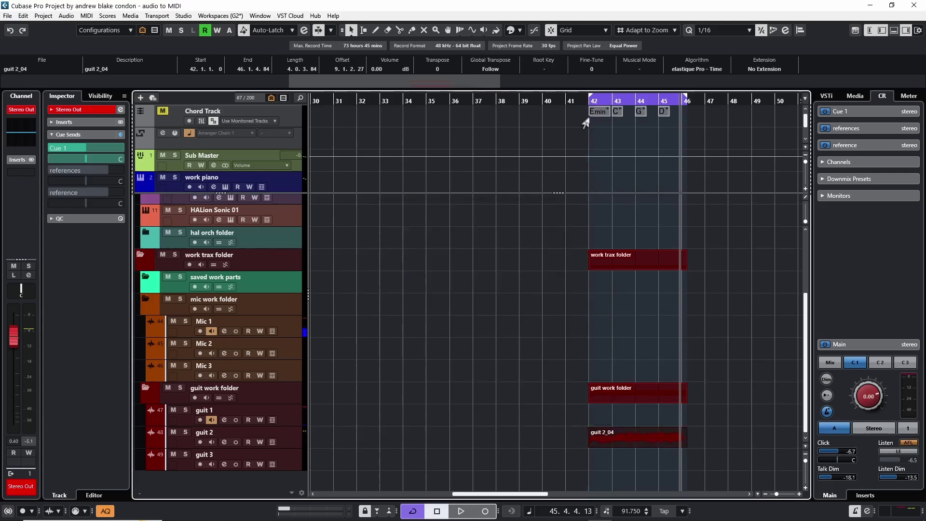
key(h)
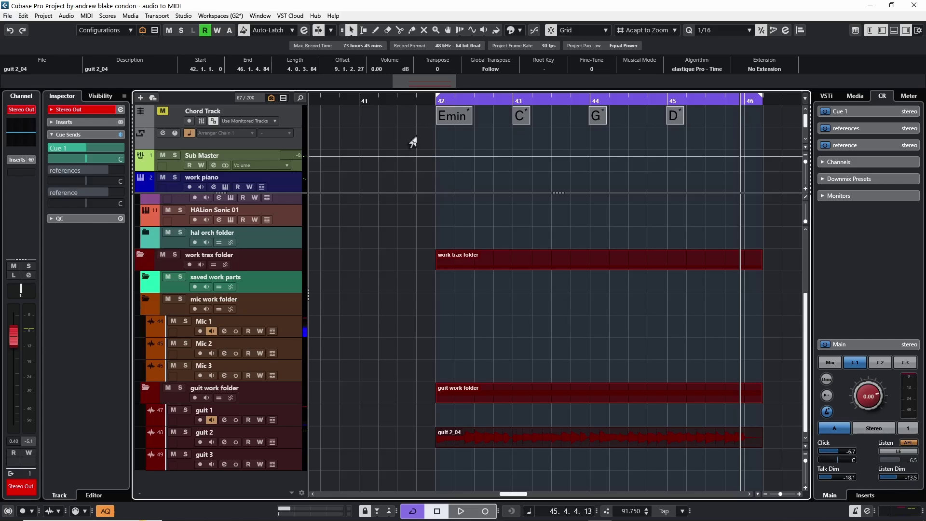
- Quantize the four chord events to 1/8 notes, then show only the synth tracks with Nexus 01
drag(417, 140, 719, 125)
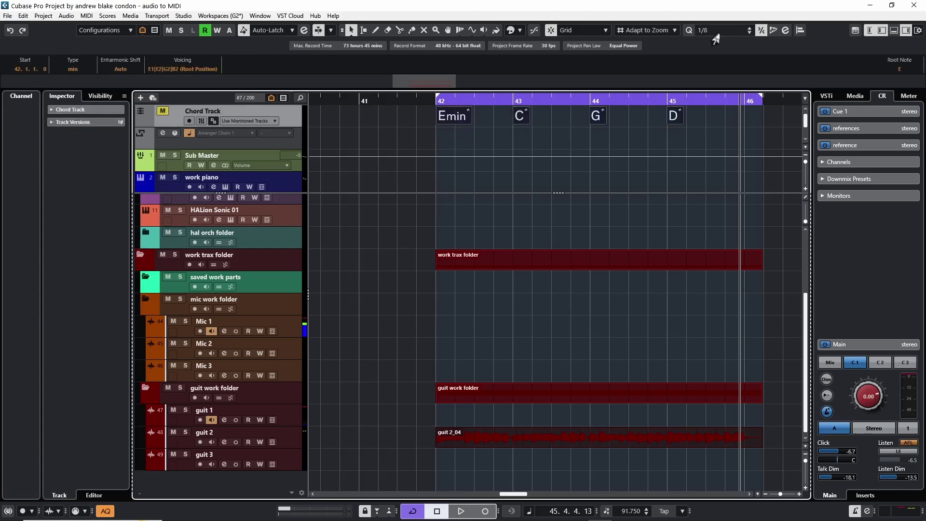
scroll(713, 31, up, 1)
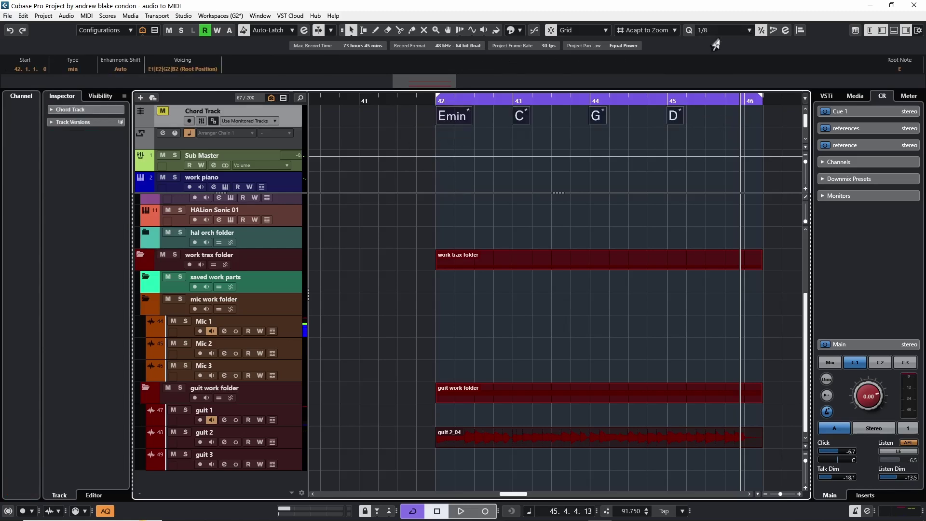
click(689, 30)
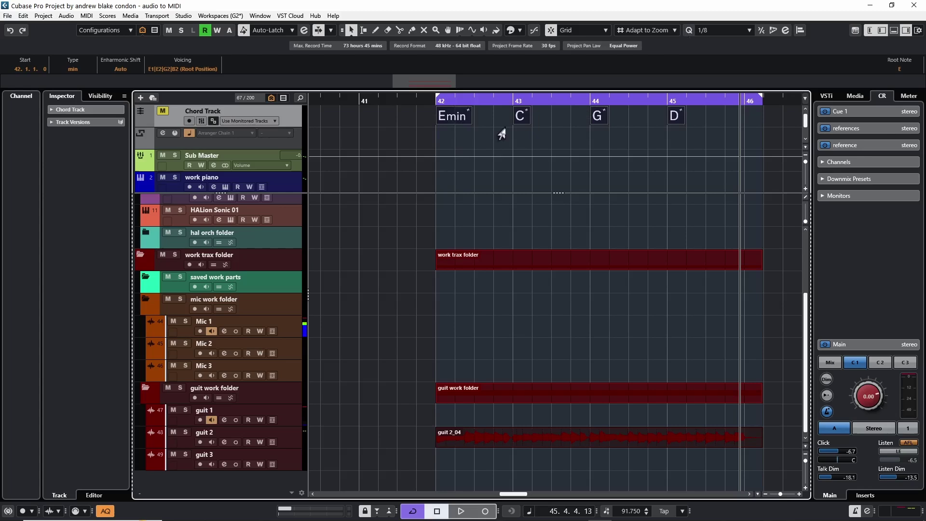
click(558, 150)
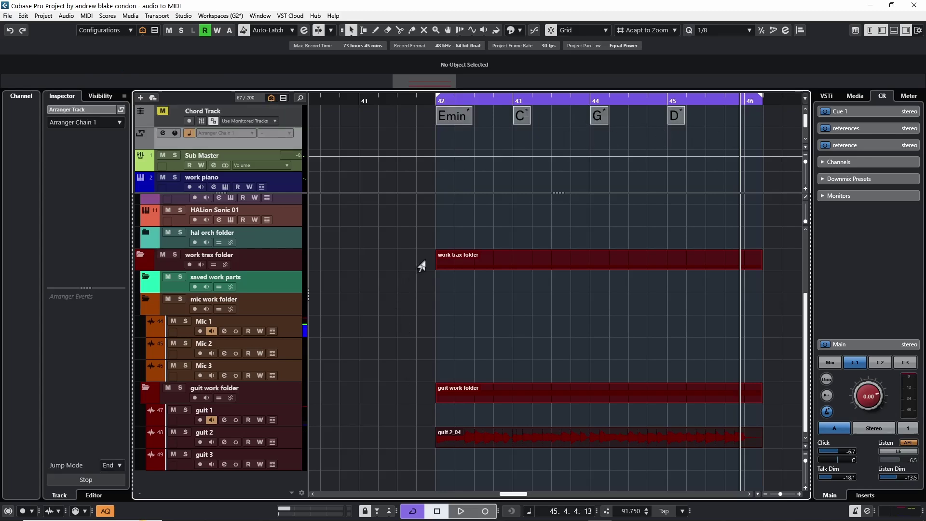
click(441, 266)
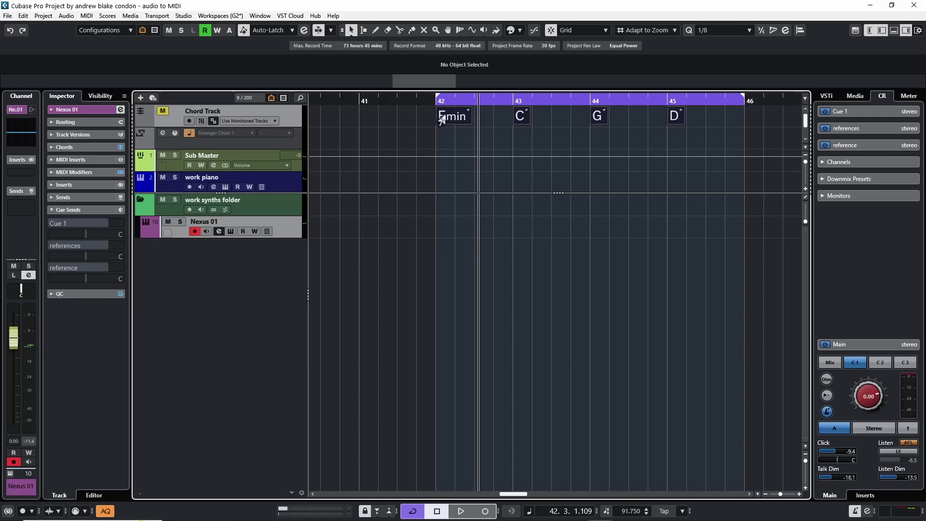
- Copy the Emin, C, G, D chords as MIDI onto Nexus 01 and play from bar 42
drag(442, 119, 444, 226)
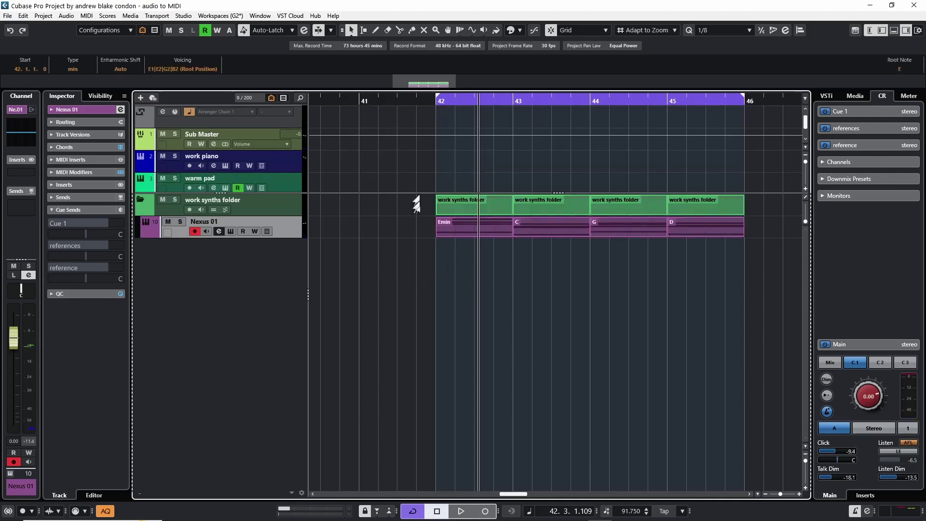
key(KP_1)
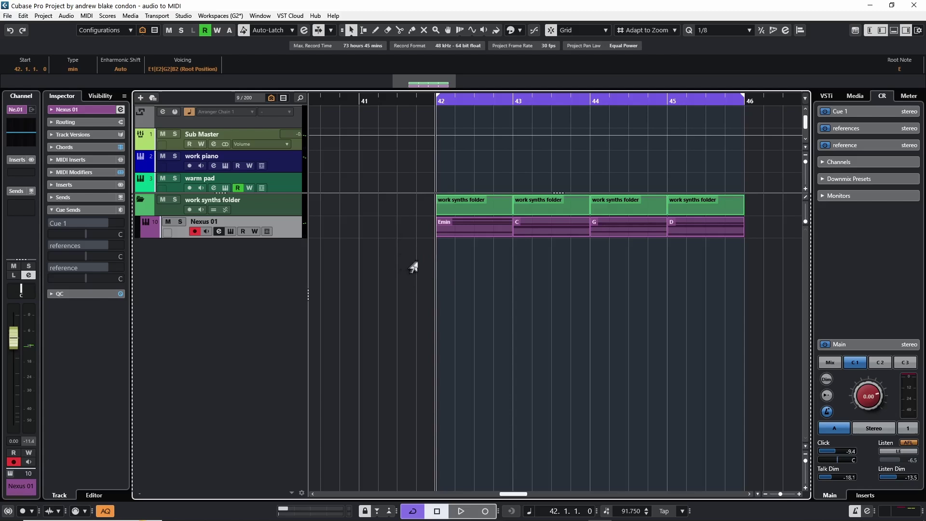
key(space)
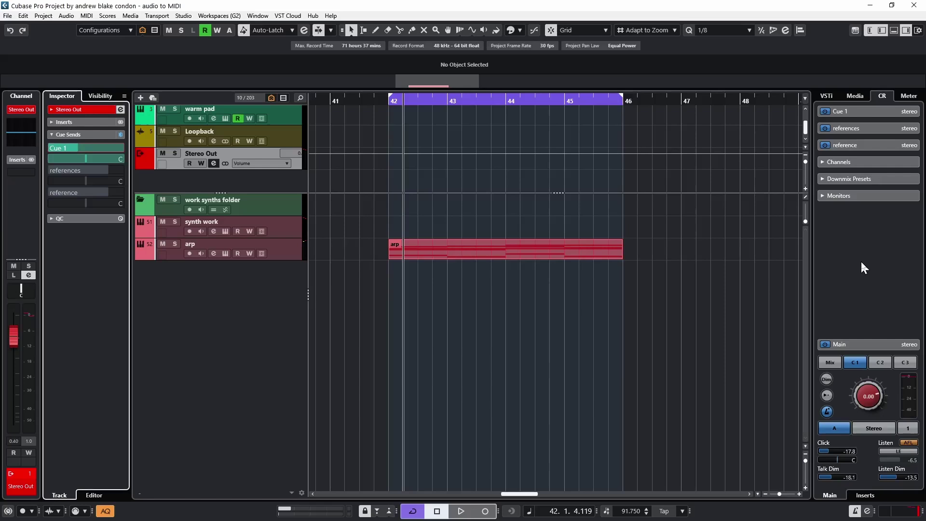
- Make the arp track active and play back its part
scroll(363, 118, up, 3)
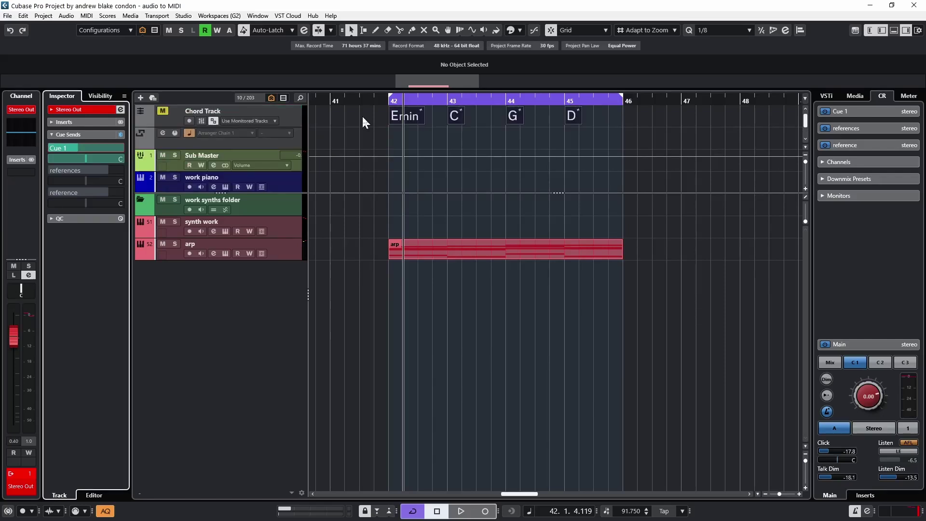
click(385, 267)
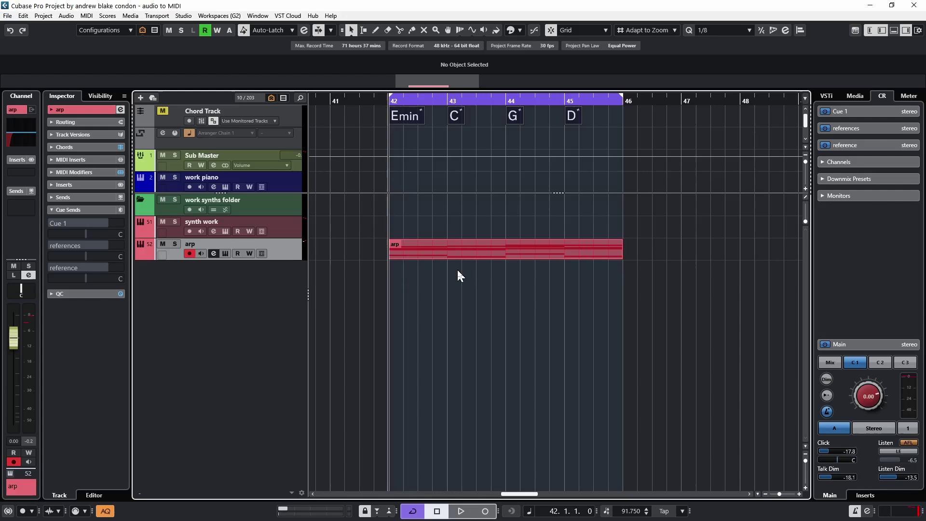
key(space)
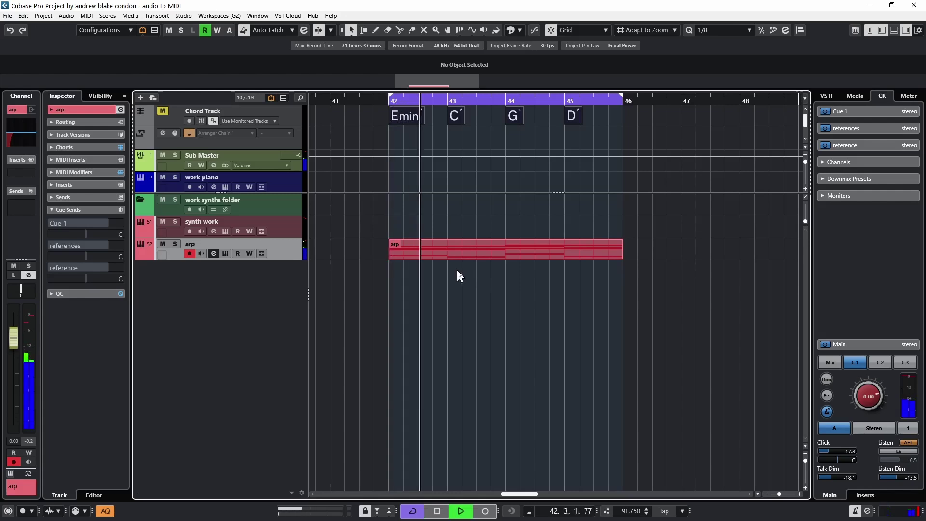
key(space)
- Record a bass take on the Bass (D) track across bars 42–46
key(ctrl+z)
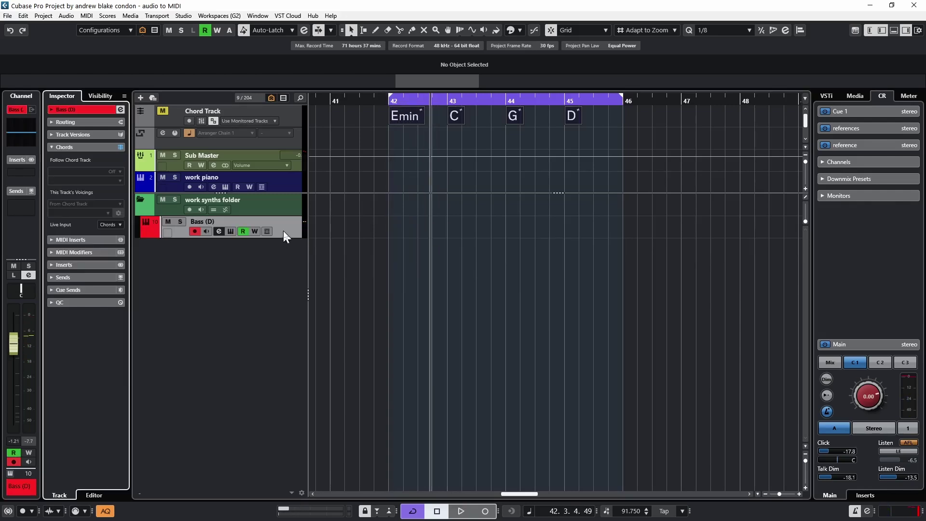
click(283, 230)
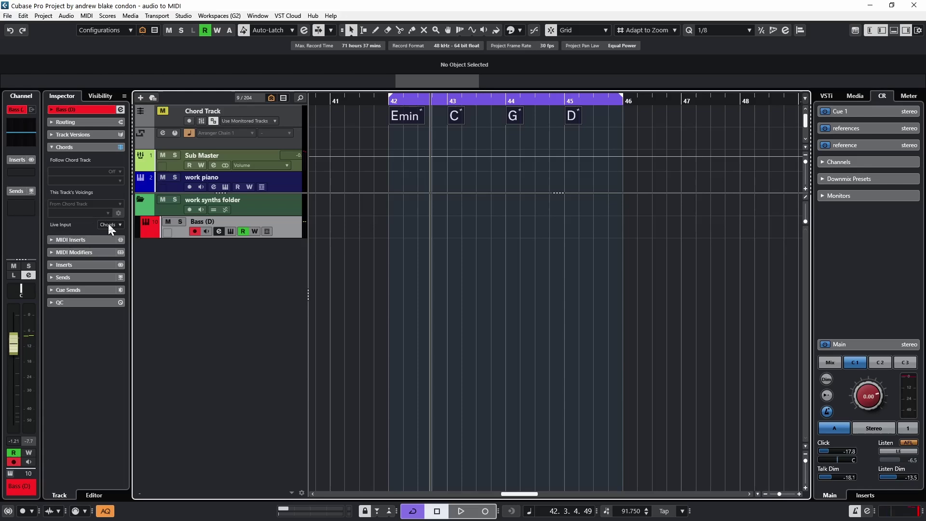
click(533, 101)
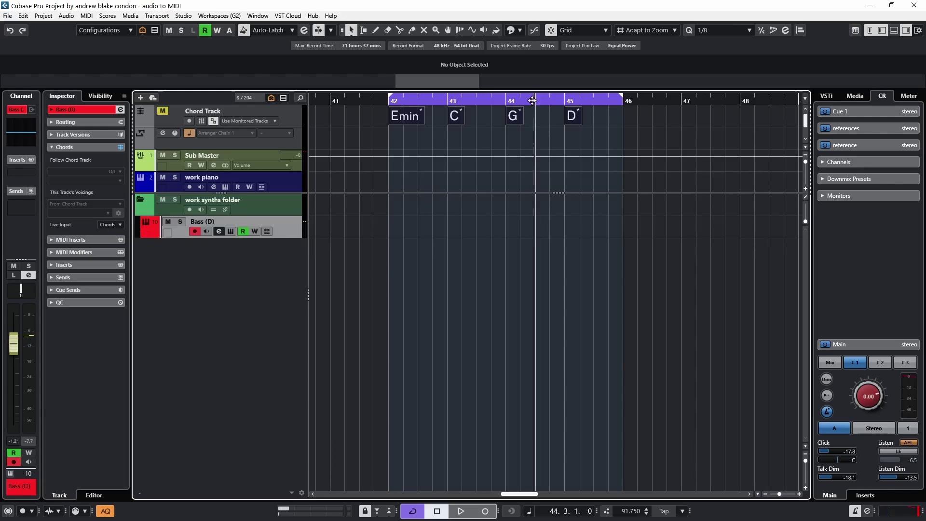
key(KP_Multiply)
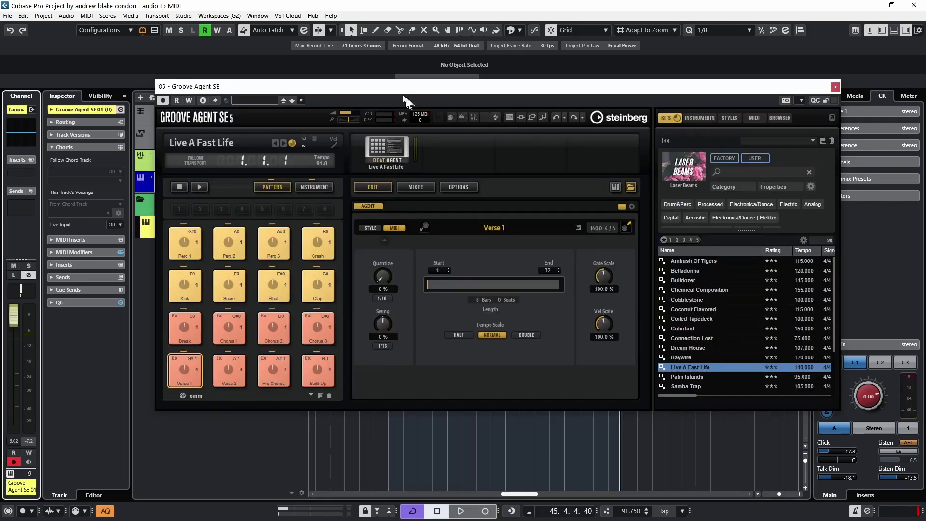
- Record a Take2 drum part on Groove Agent SE 01 and draw arranger section A over bars 42–46
drag(393, 89, 395, 325)
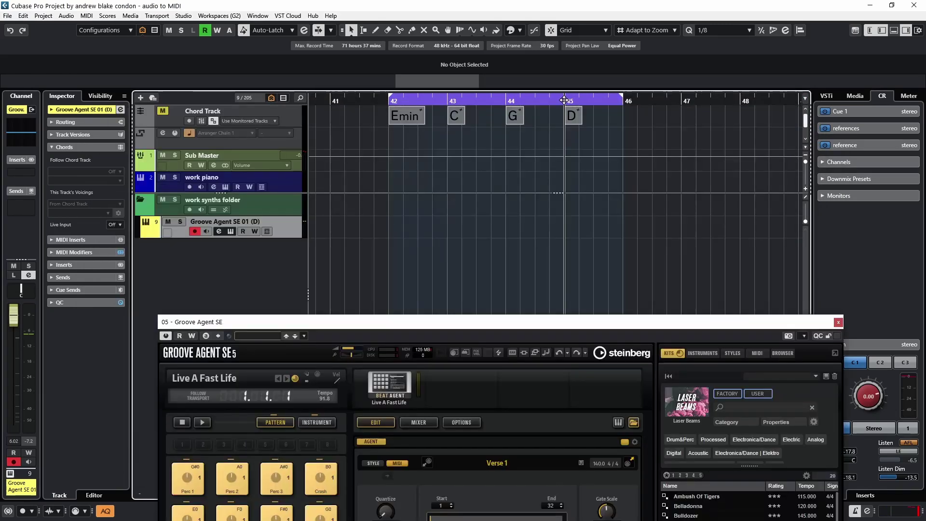
key(KP_Multiply)
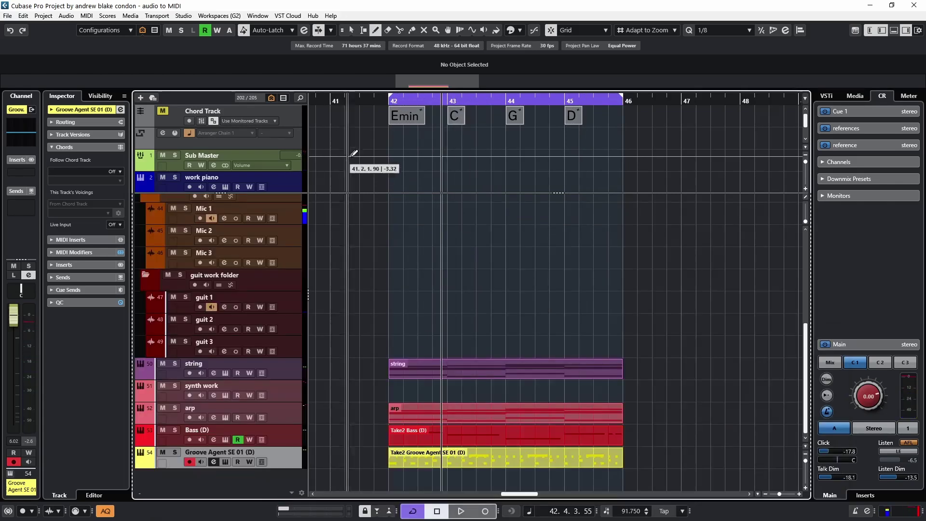
drag(392, 135, 603, 140)
key(1)
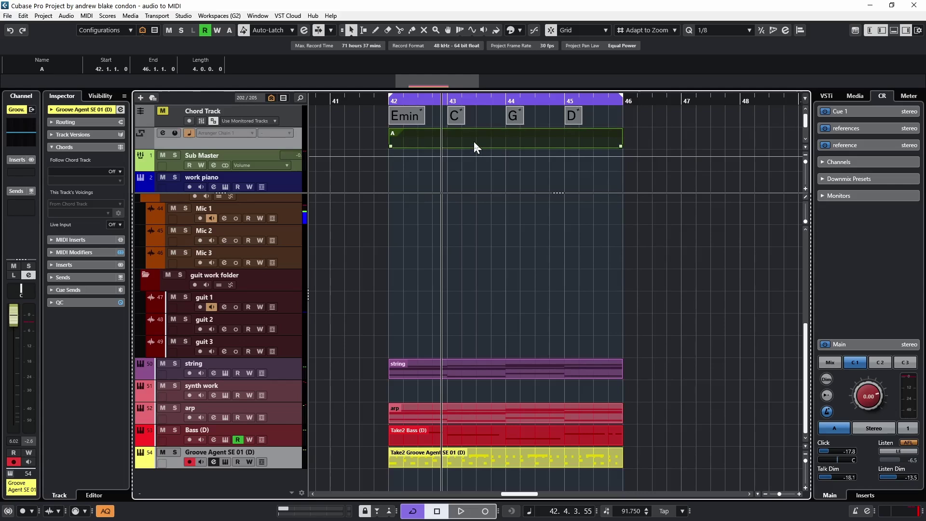
- Paste the bars 42–46 section at bars 46, 50 and 54, then return to bar 42
click(623, 101)
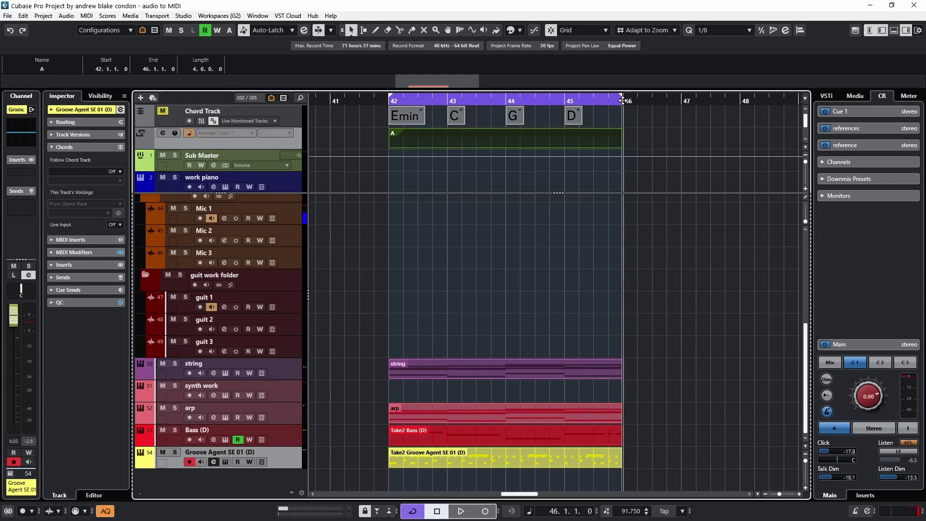
key(ctrl+v)
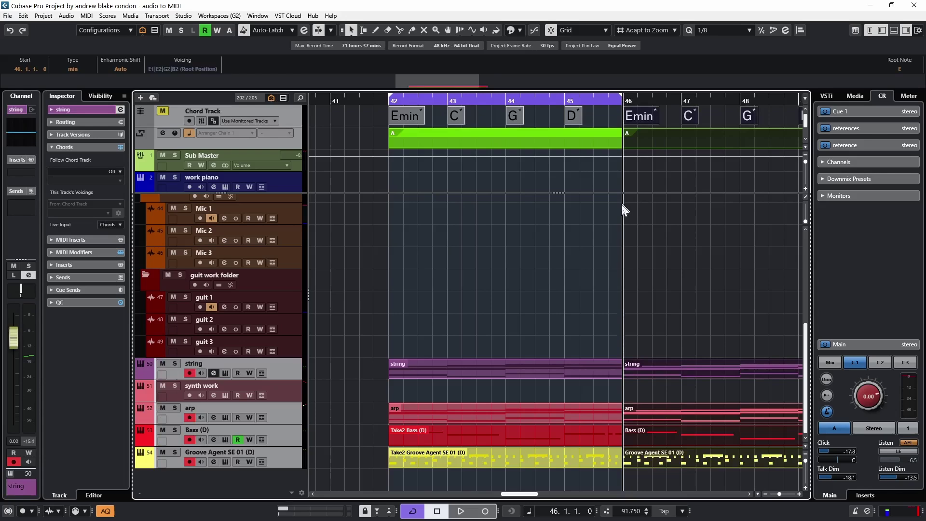
key(g)
key(g)
click(505, 114)
key(ctrl+v)
click(593, 120)
key(ctrl+v)
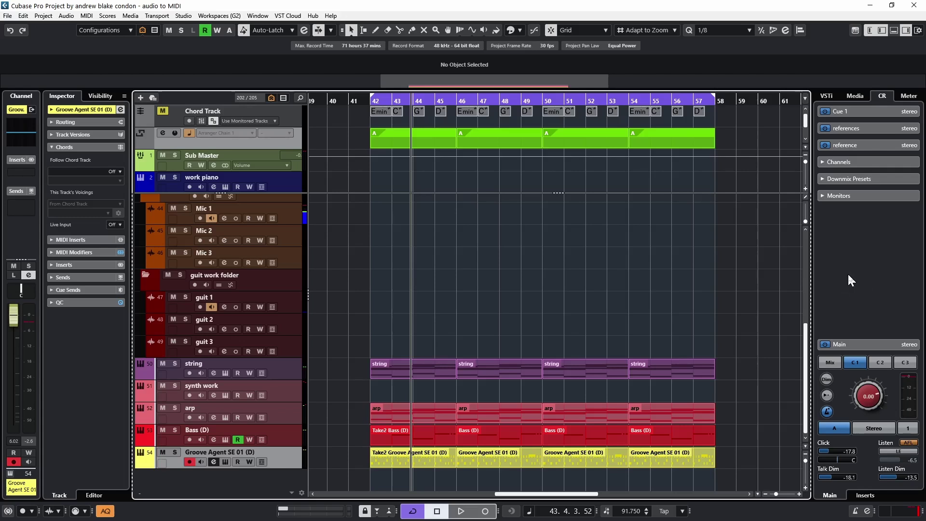
key(space)
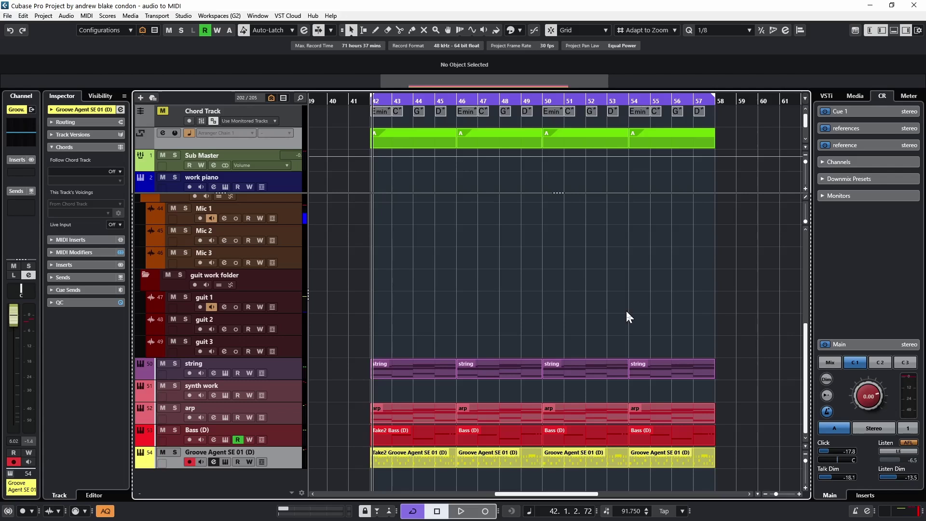
- Play the arrangement from bar 42 and again from bar 50
key(space)
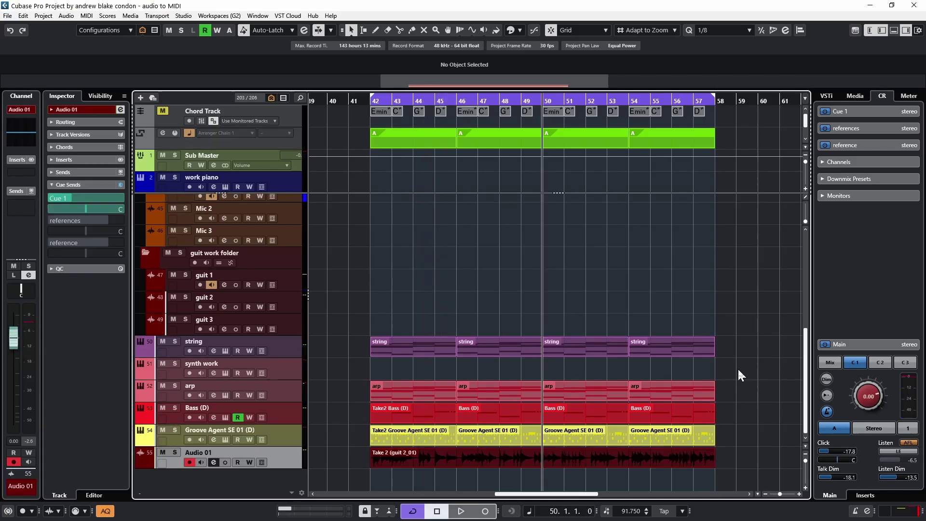
key(space)
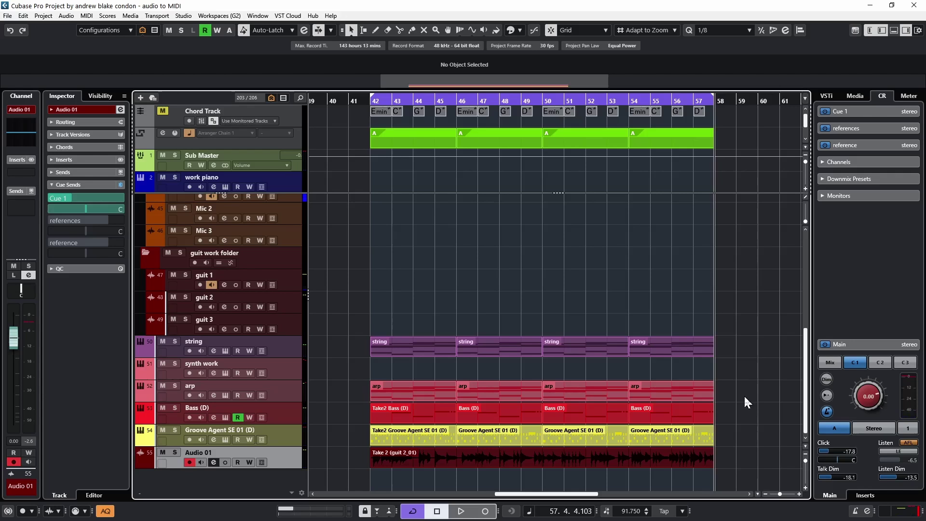
- Show only the guitar and Nexus 02 tracks and open the guitar take in the Sample Editor
click(272, 99)
click(329, 127)
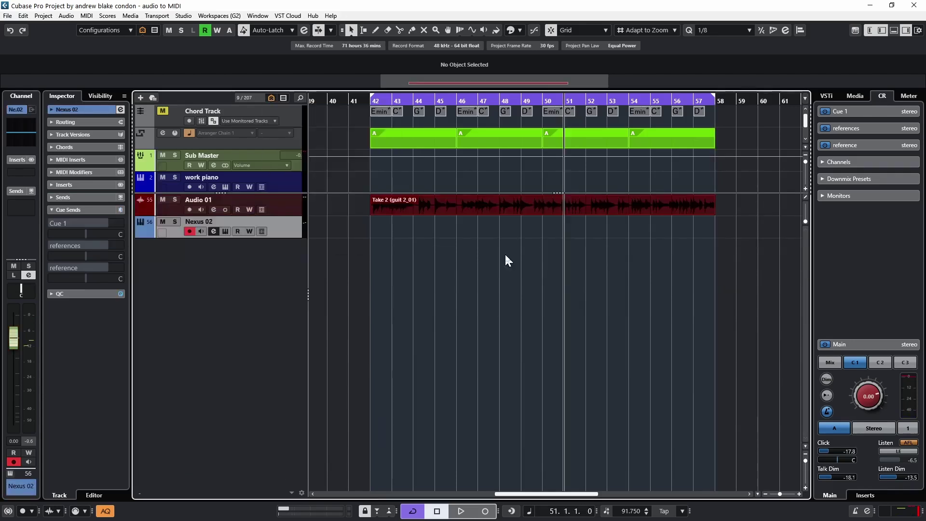
double_click(470, 206)
- Analyse the take with VariAudio and set Correct Pitch and Straighten Curve to 100% on all segments
click(12, 127)
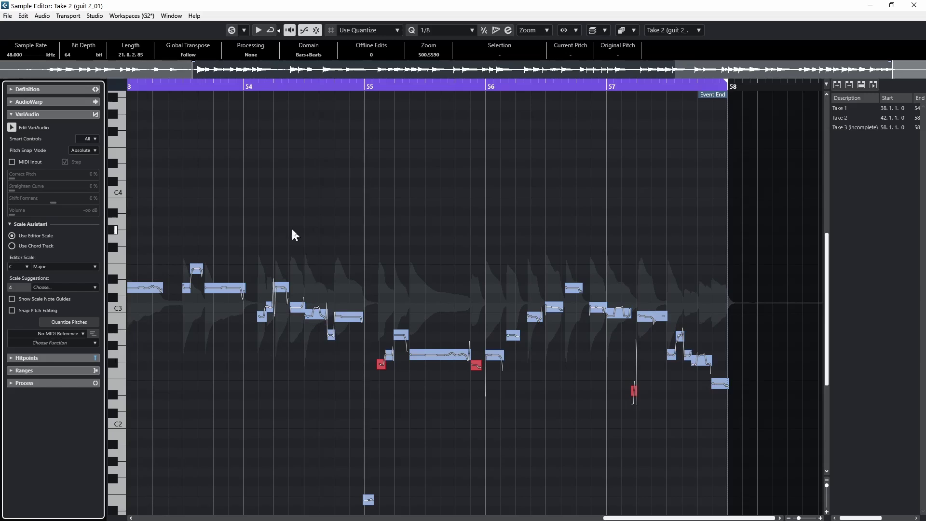
key(ctrl+a)
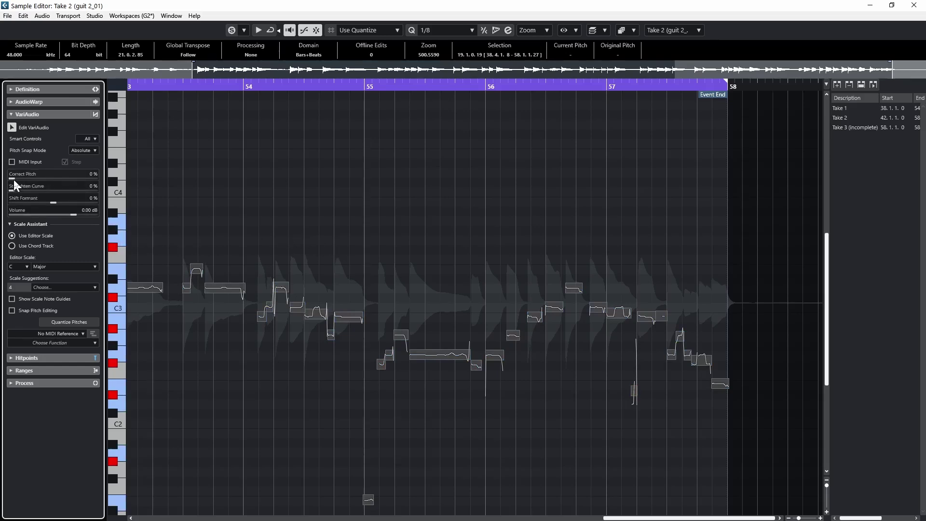
drag(13, 178, 175, 192)
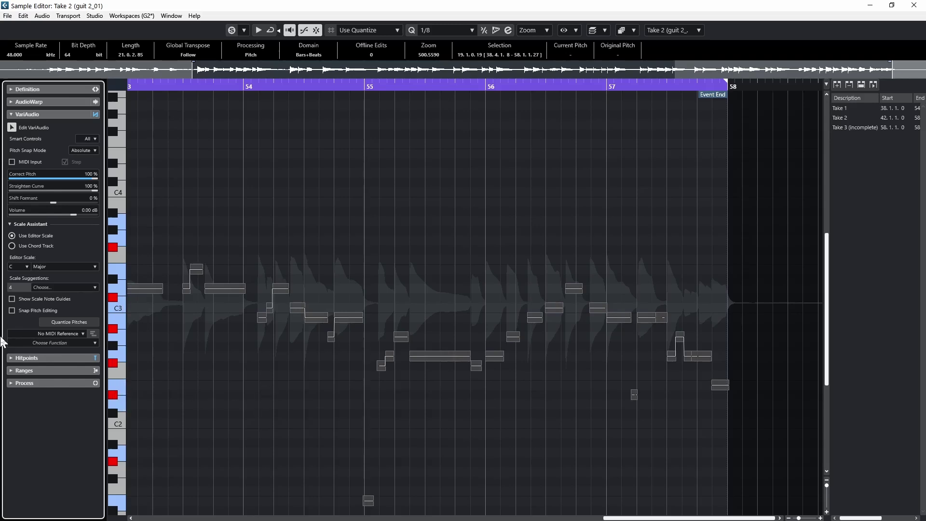
- Extract MIDI as Just Notes, No Pitchbend Data, to new track MIDI 01, then close the Sample Editor
click(56, 343)
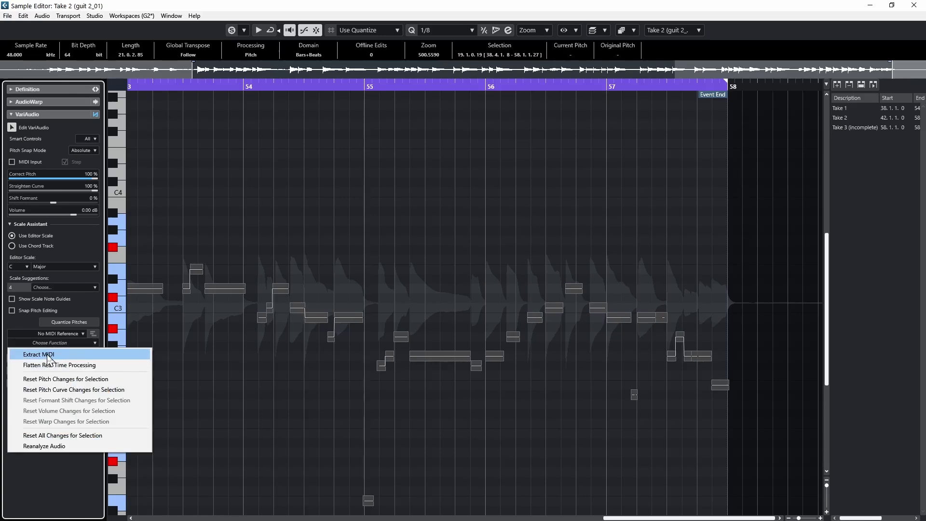
click(49, 357)
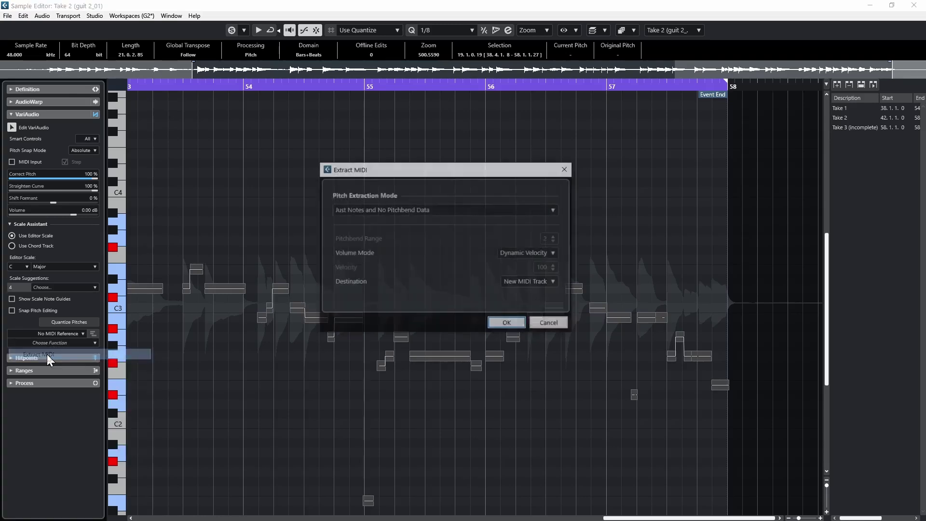
click(452, 212)
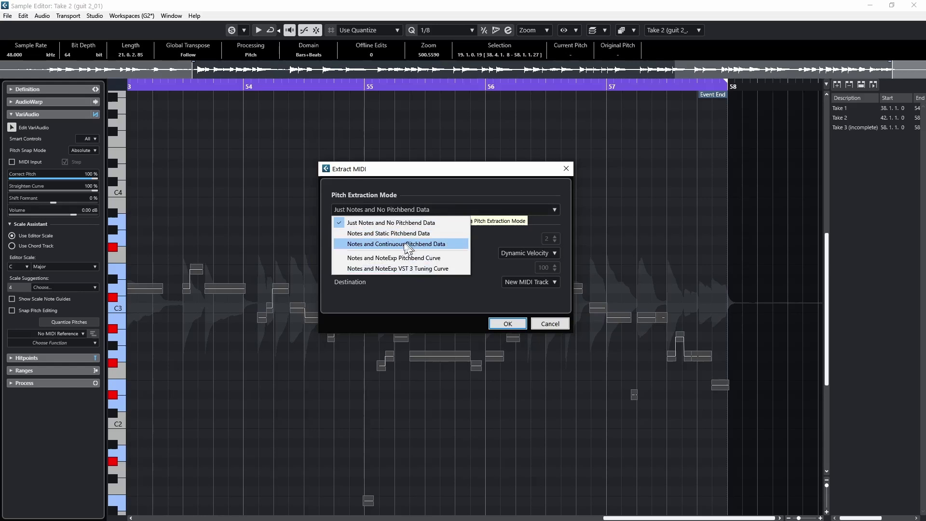
click(337, 224)
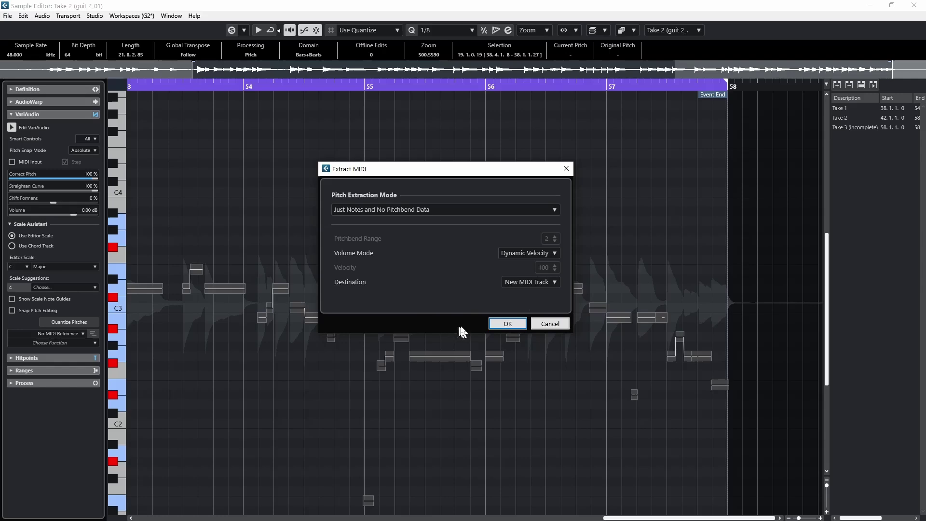
click(512, 326)
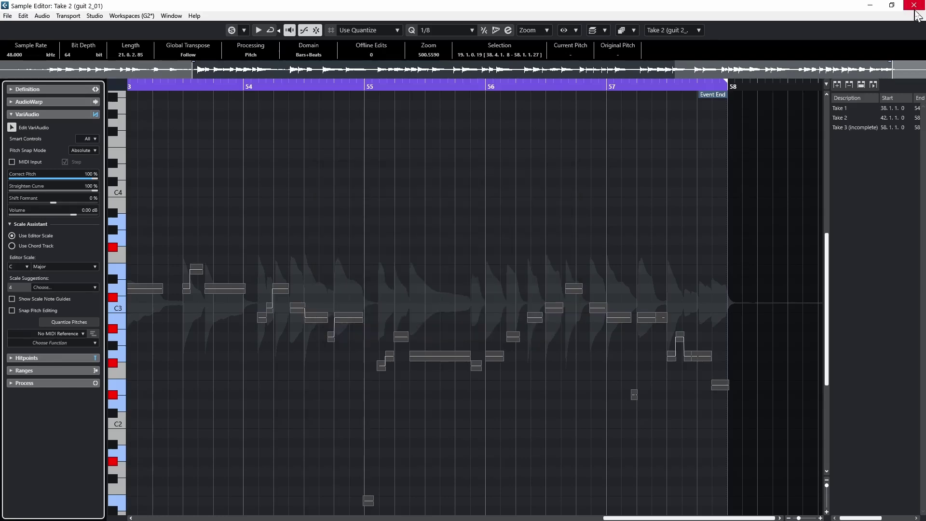
click(914, 5)
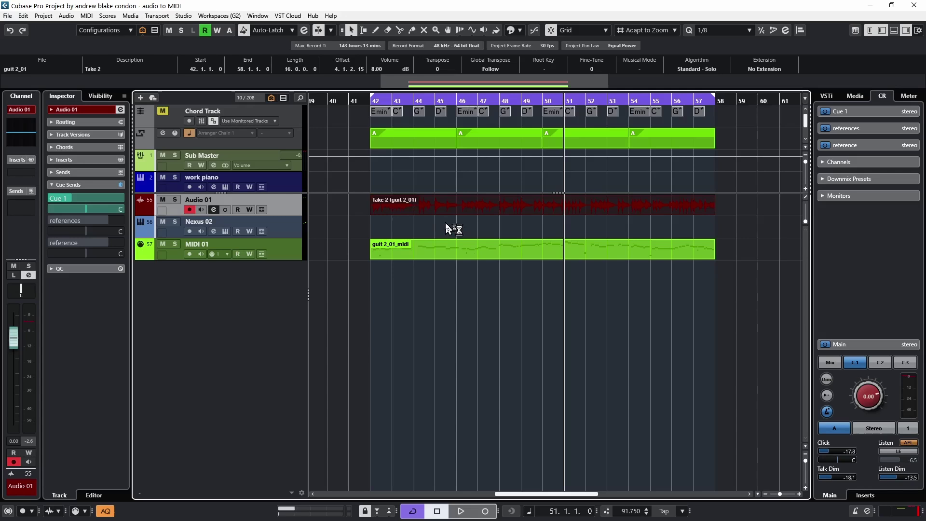
click(425, 256)
drag(424, 246, 427, 227)
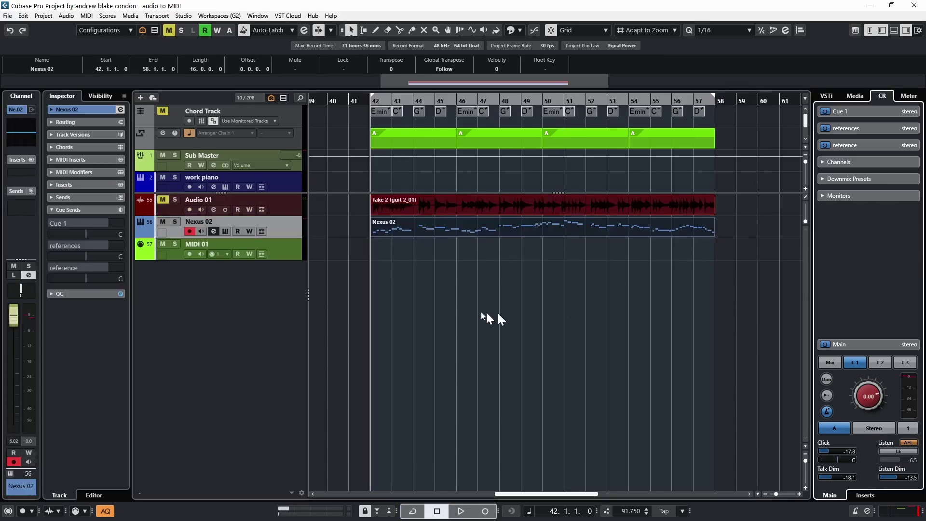
double_click(461, 229)
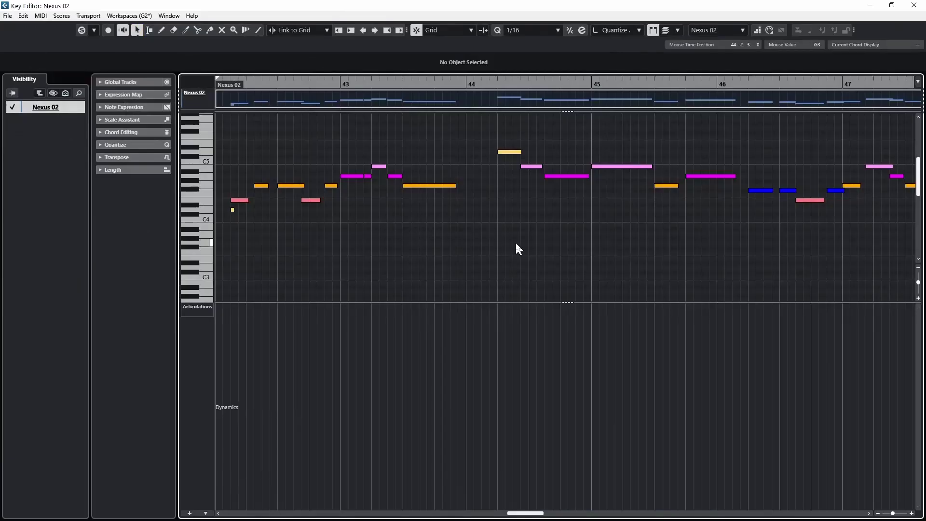
key(space)
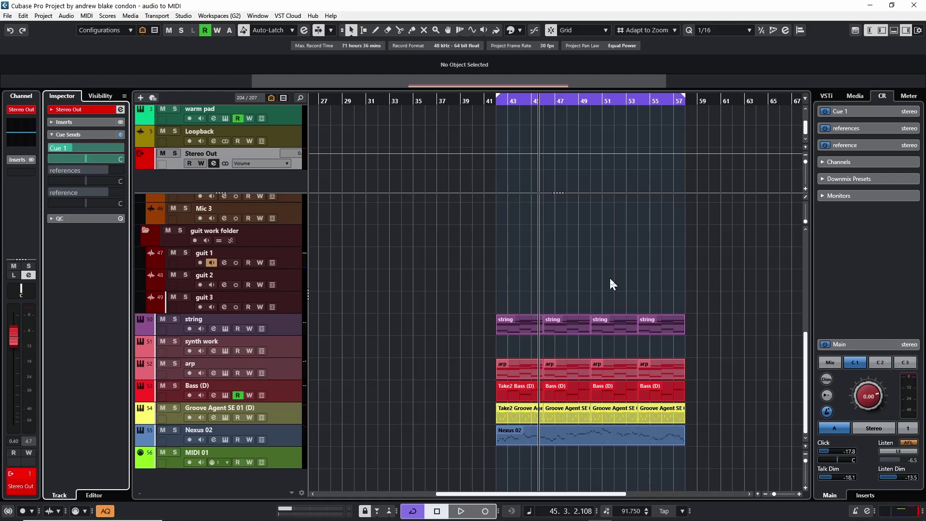
- Record a new guitar take on guit 2 starting from bar 42
key(KP_1)
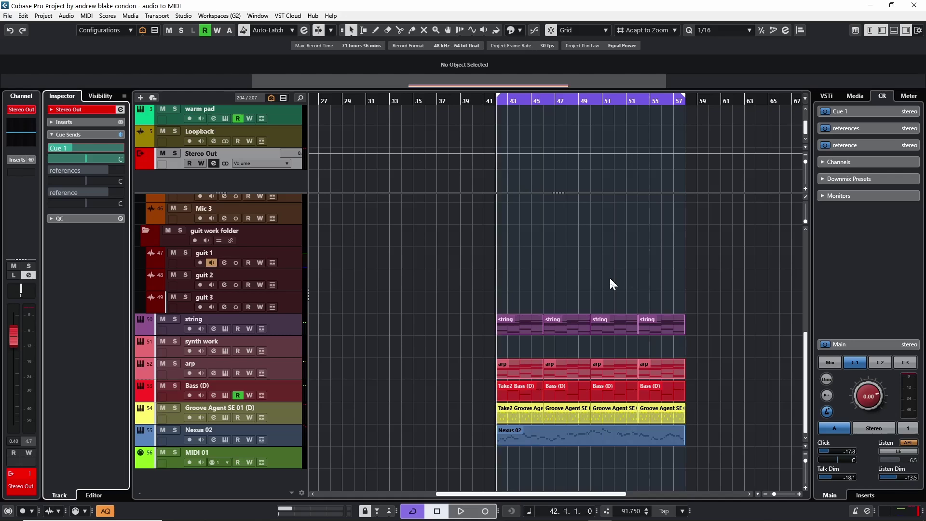
click(293, 286)
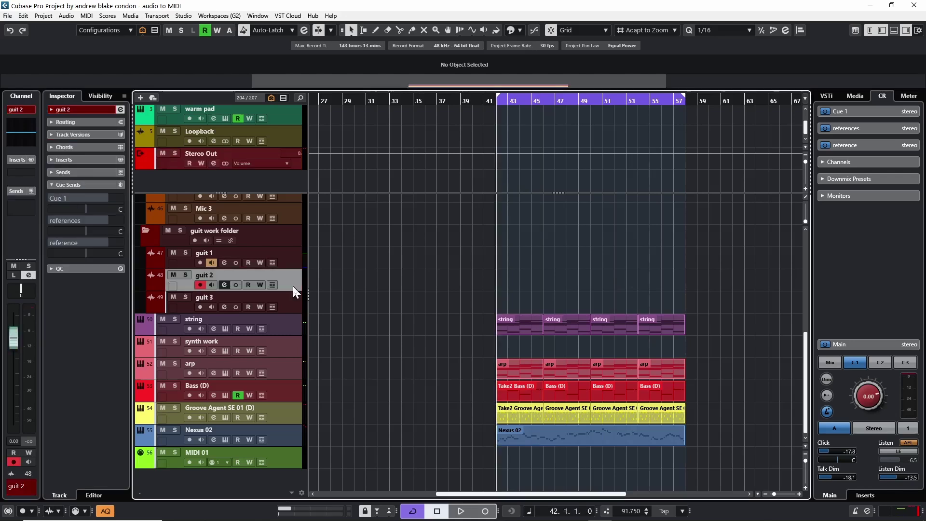
key(KP_Multiply)
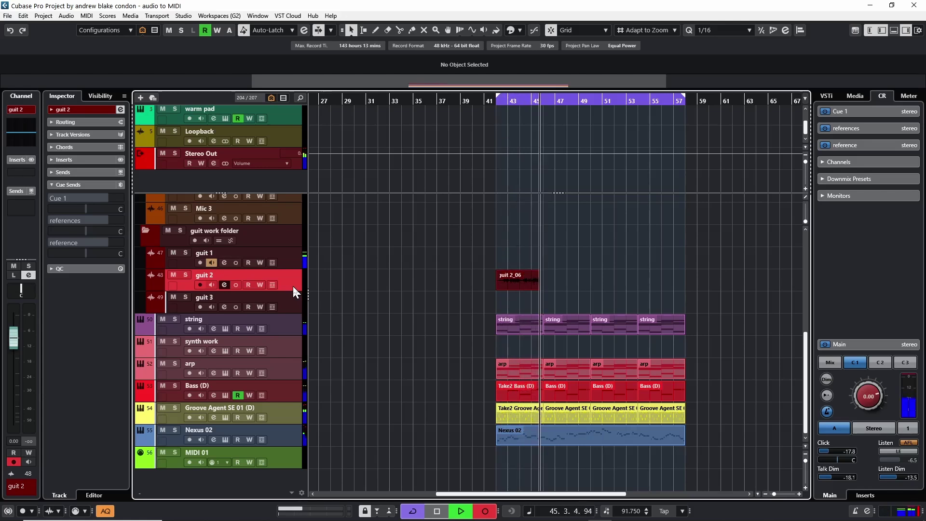
key(space)
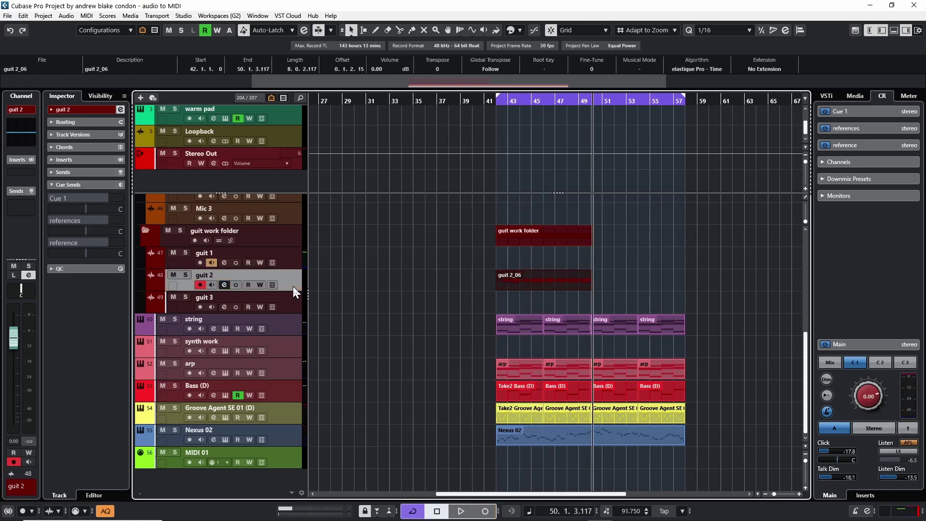
- Trim guit 2_06 to start at bar 46, solo guit 2 and loop-play the part
scroll(532, 286, up, 3)
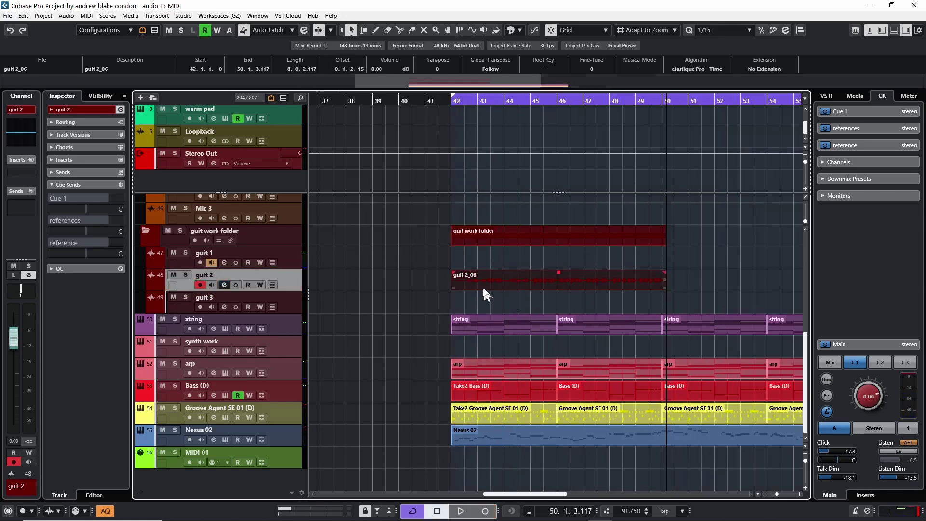
drag(452, 286, 559, 285)
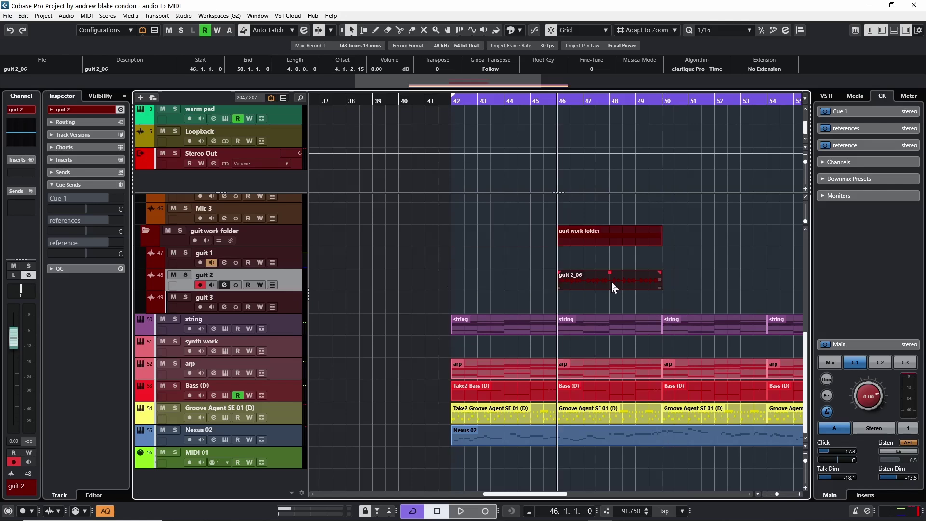
click(578, 288)
key(s)
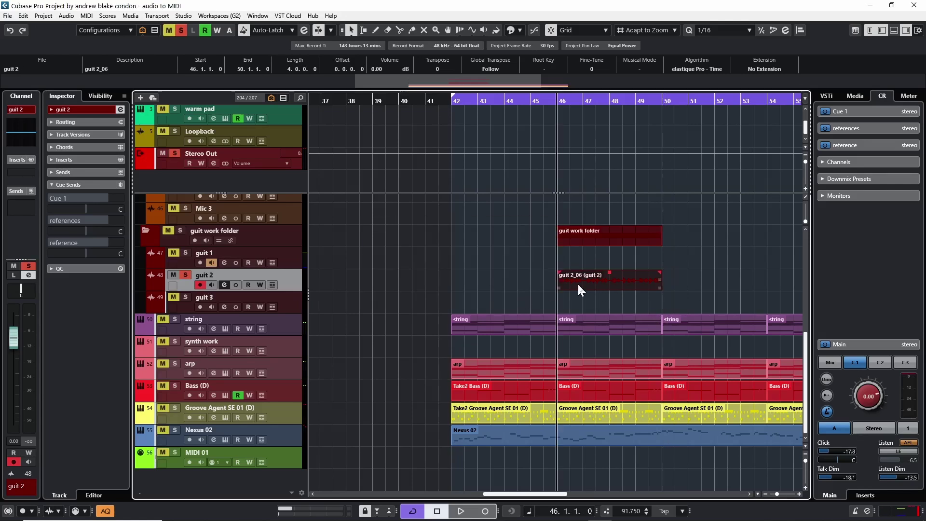
key(p)
key(space)
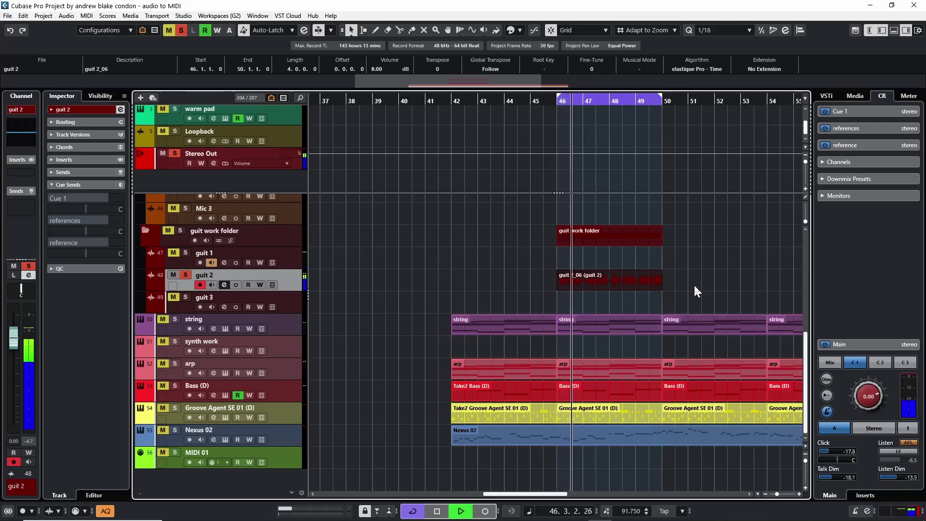
key(space)
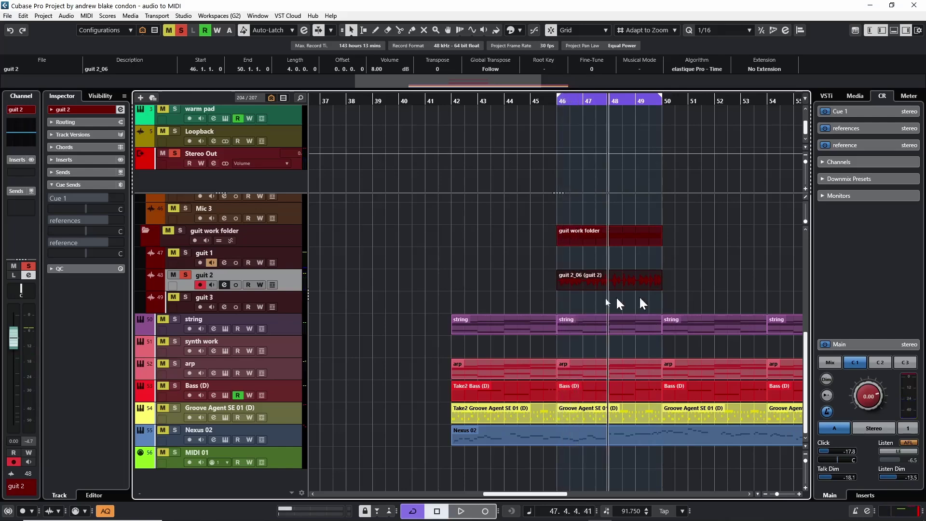
- Analyze guit 2_06 with VariAudio and set all segments to 100% Correct Pitch and Straighten Curve
double_click(577, 285)
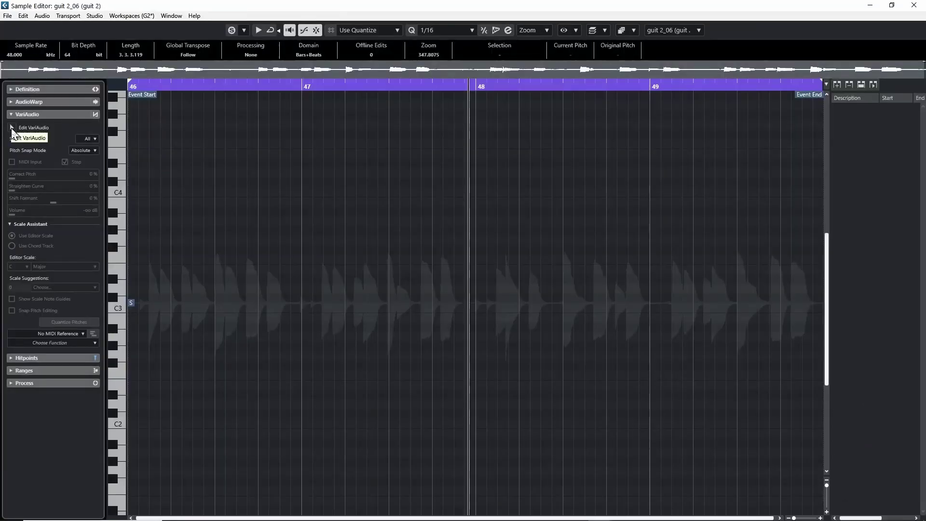
click(11, 128)
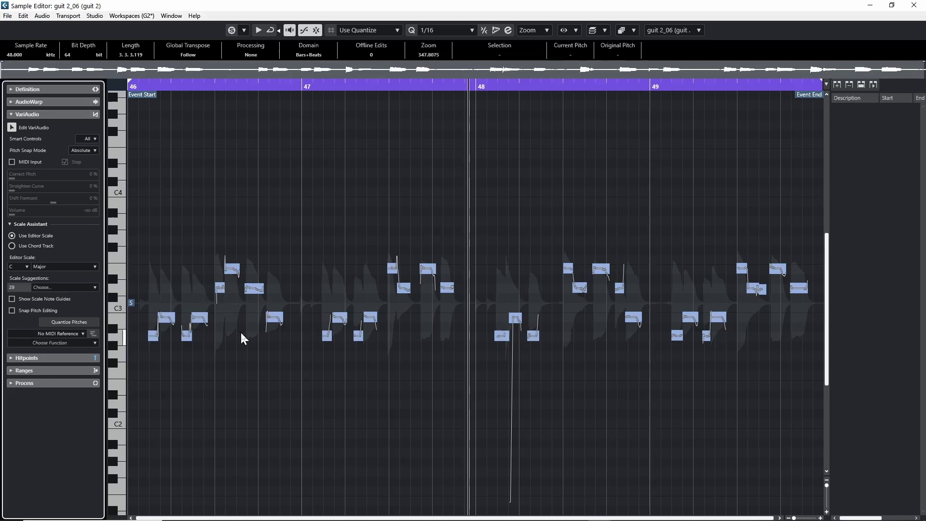
key(ctrl+a)
click(16, 189)
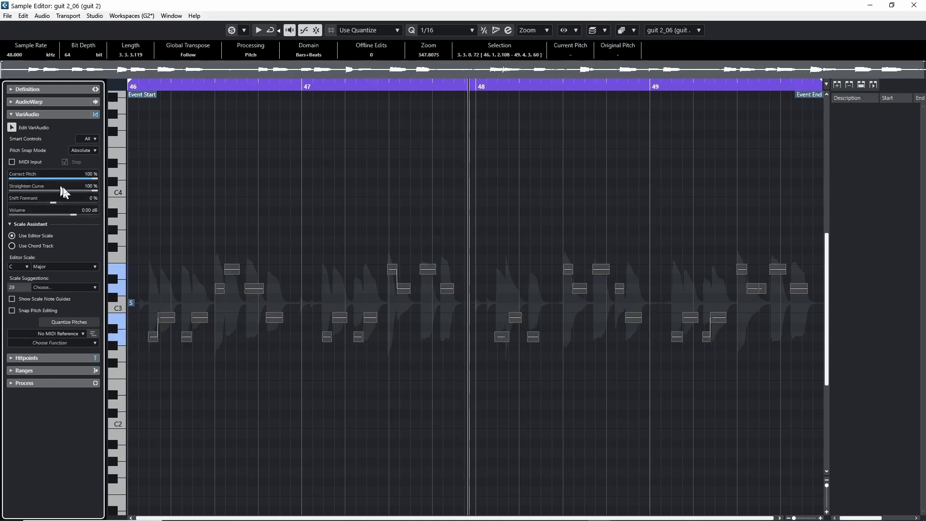
- Extract the notes to a new MIDI 02 track and move guit 2_midi to bar 42
click(46, 343)
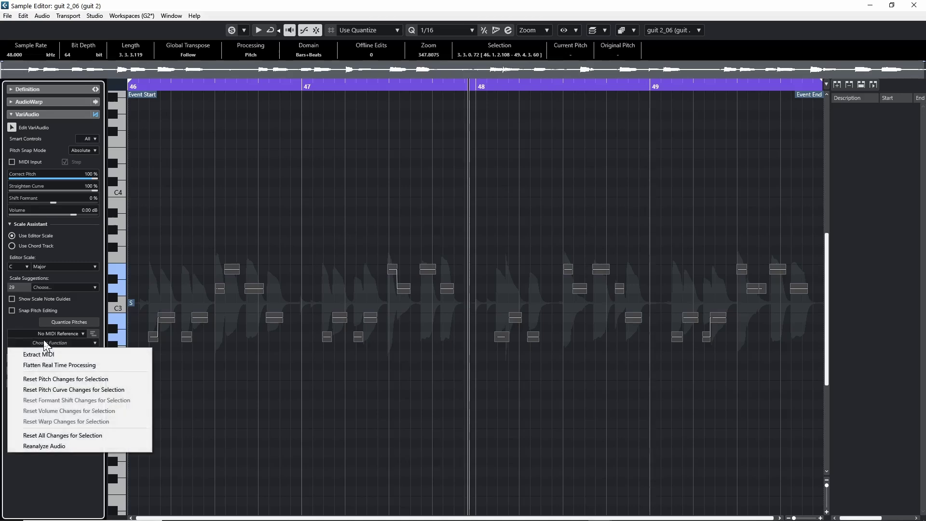
click(41, 355)
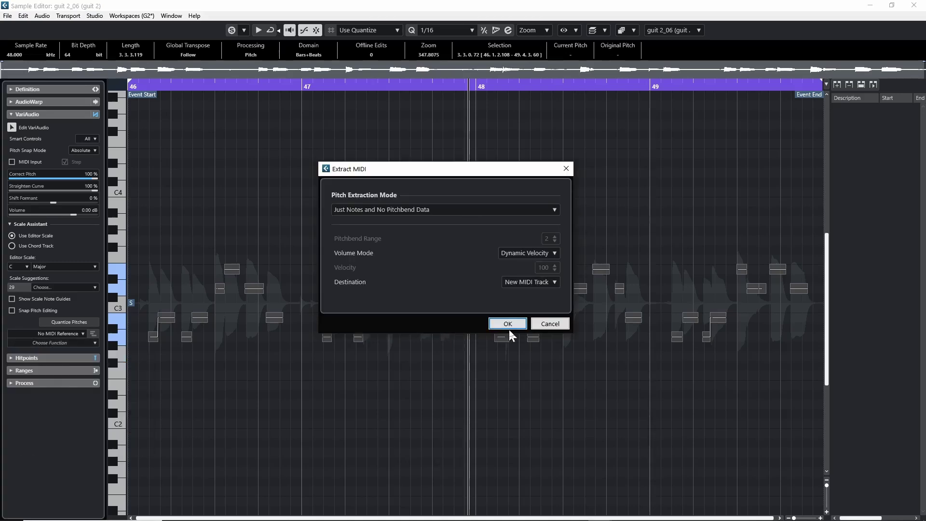
click(508, 323)
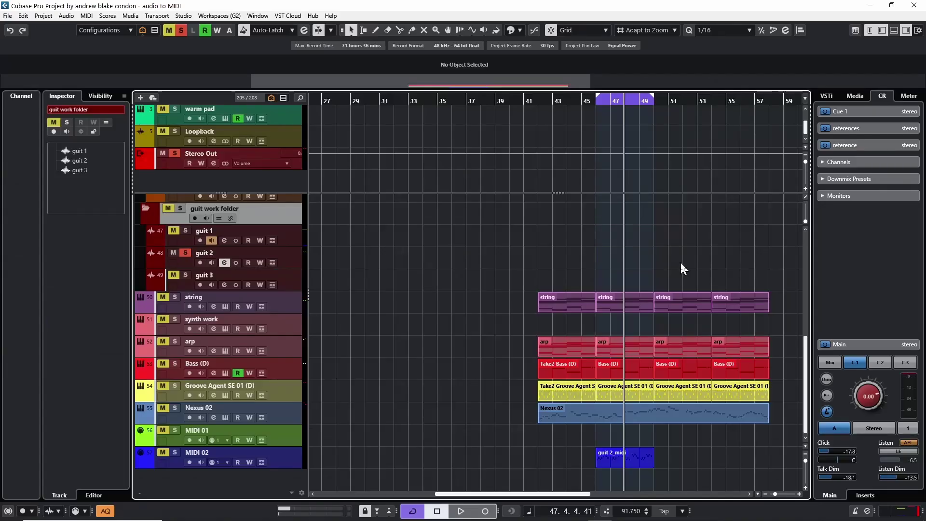
drag(615, 458, 563, 458)
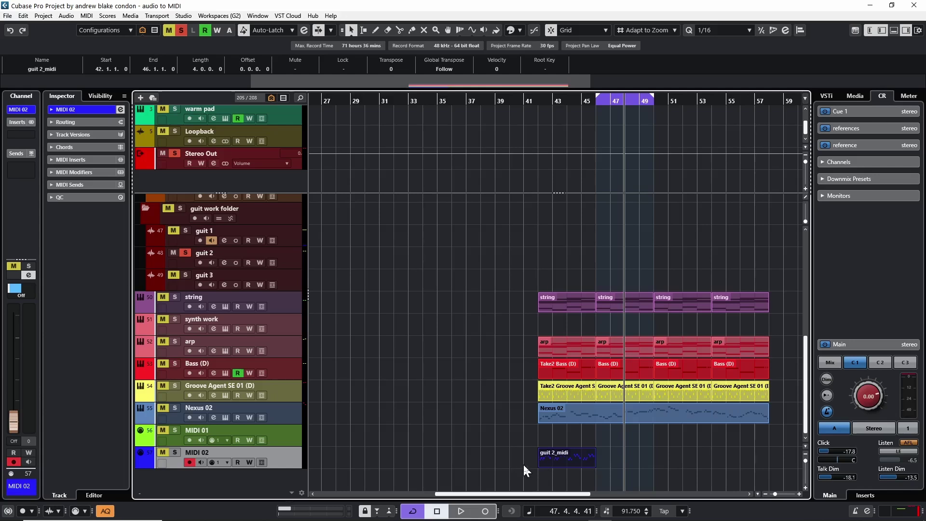
- Duplicate Groove Agent SE 01 (D), delete its events, and move guit 2_midi onto the copy
click(297, 395)
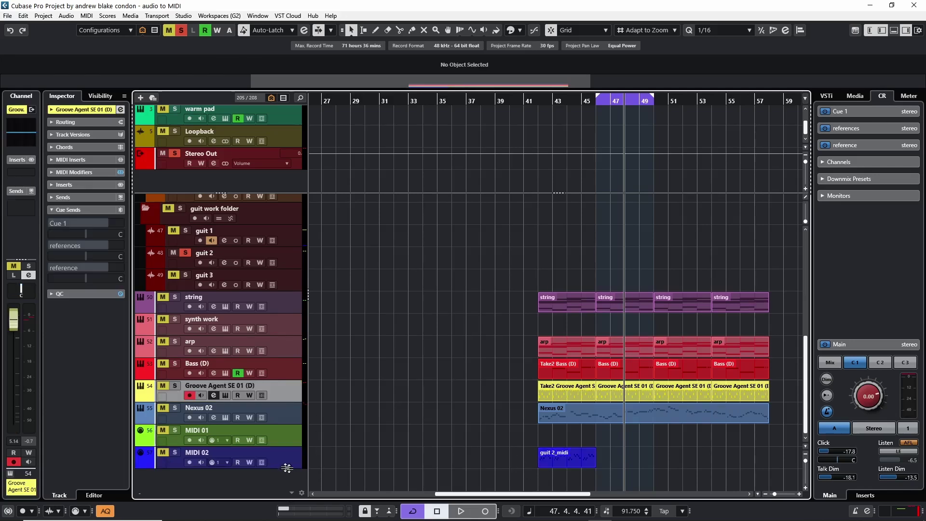
key(ctrl+h)
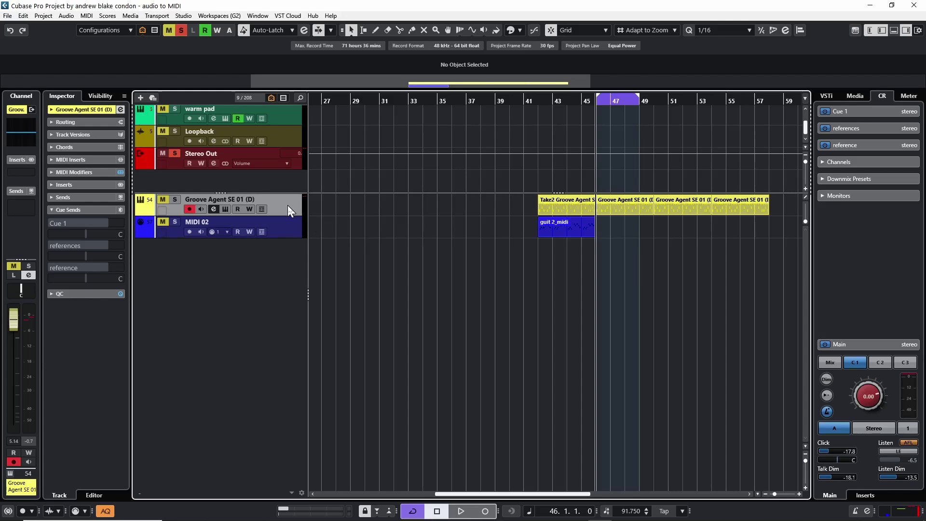
key(ctrl+shift+d)
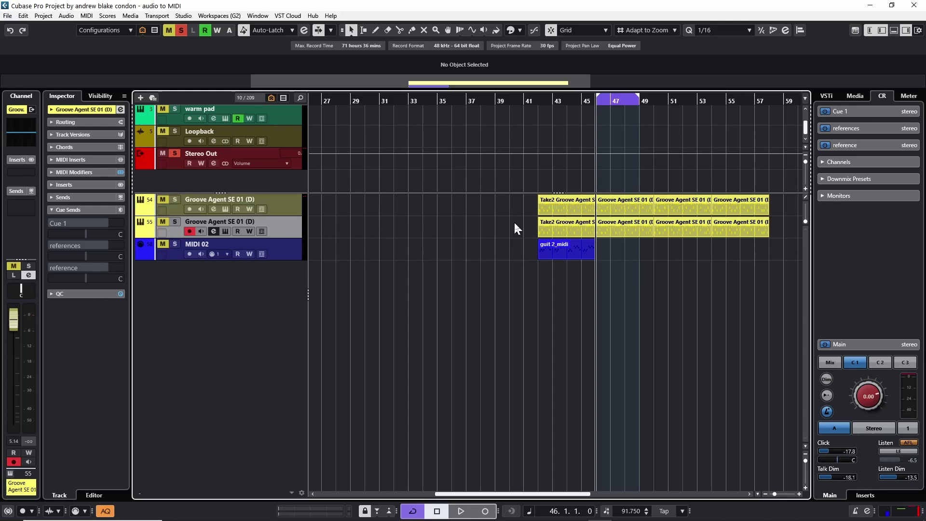
drag(515, 221, 612, 231)
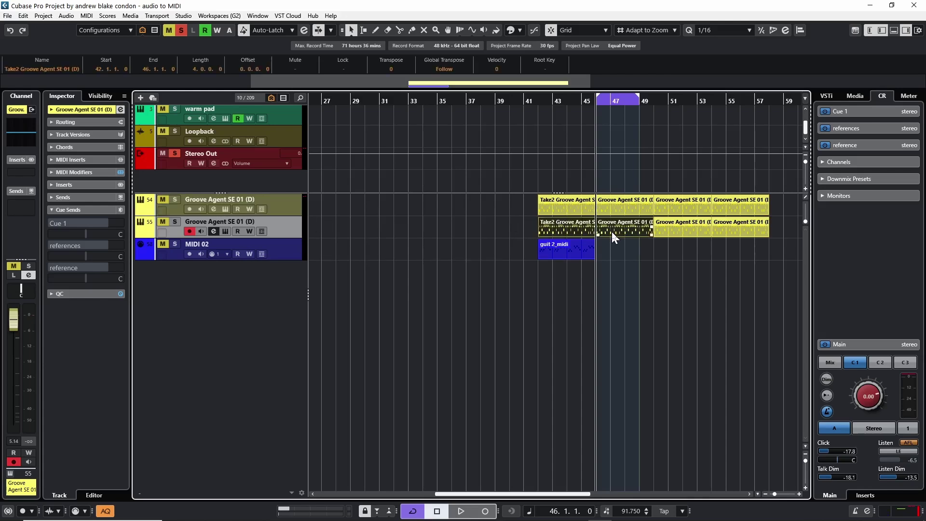
key(Delete)
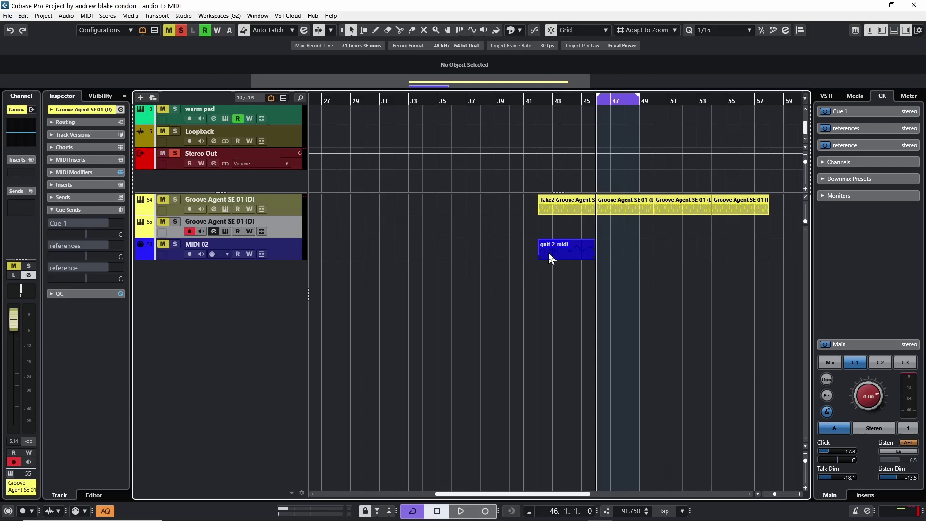
drag(549, 256, 549, 232)
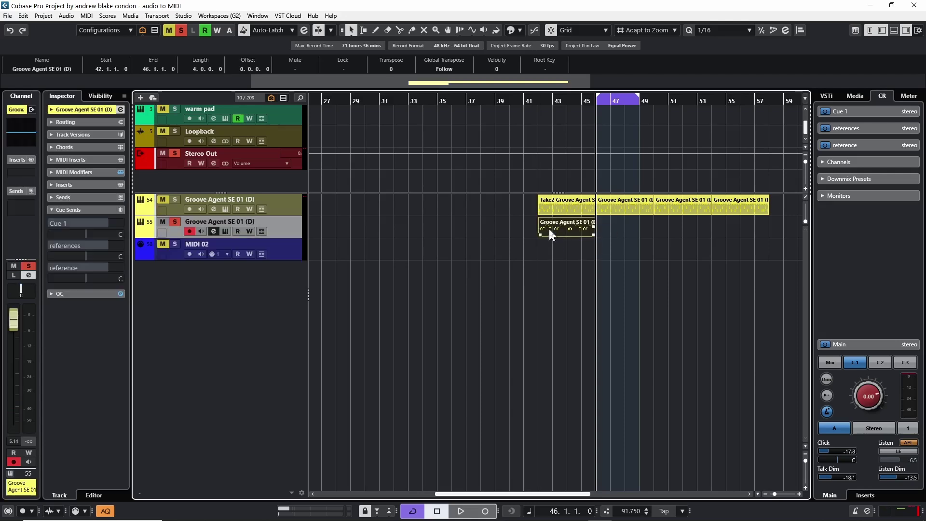
- Open guit 2_midi in the Drum Editor, play back the pattern, then close it
double_click(546, 227)
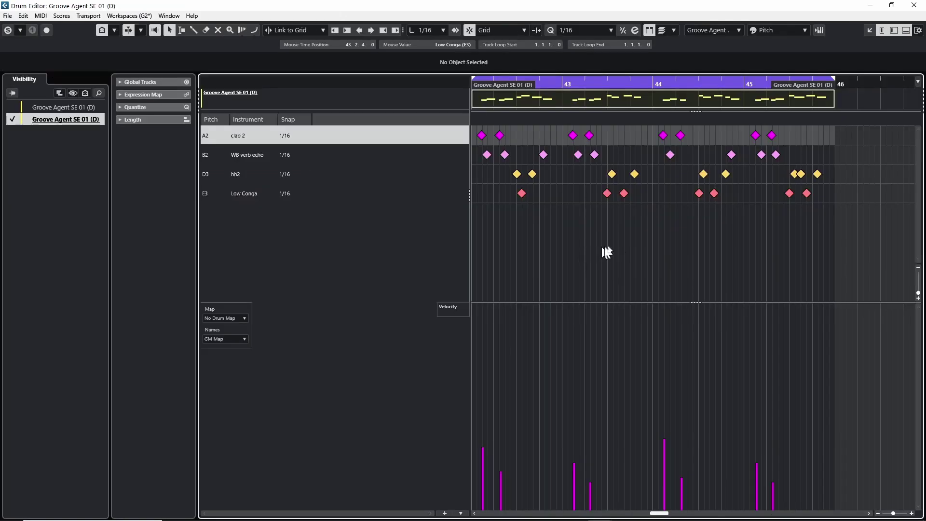
key(space)
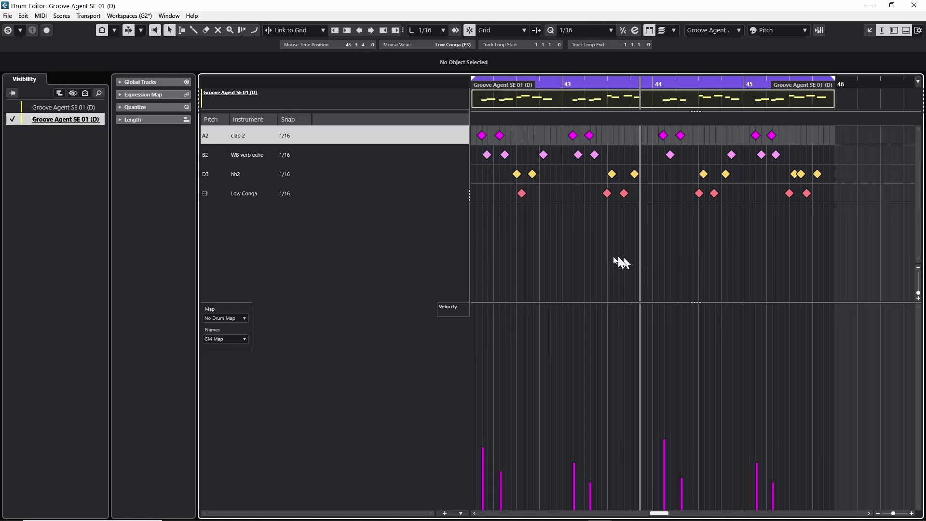
key(Return)
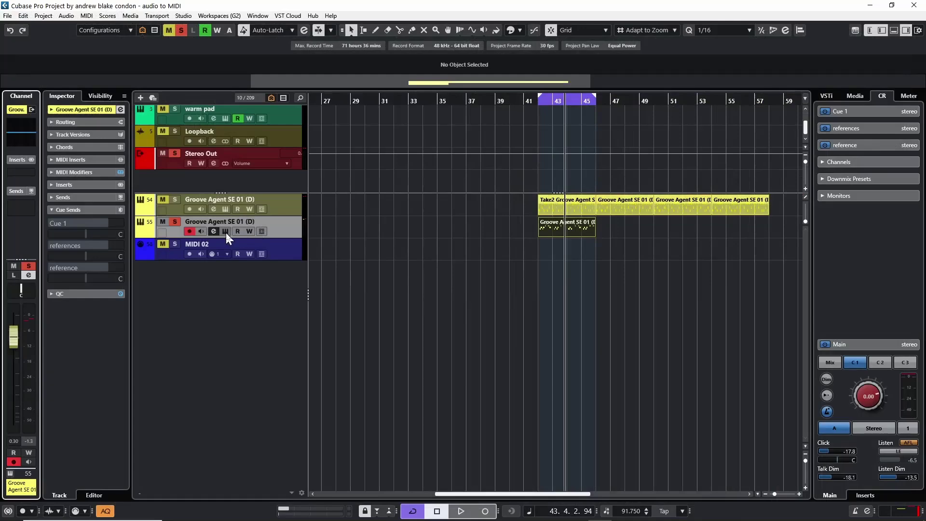
- Open track 55's Groove Agent SE instrument window and reposition it
click(226, 232)
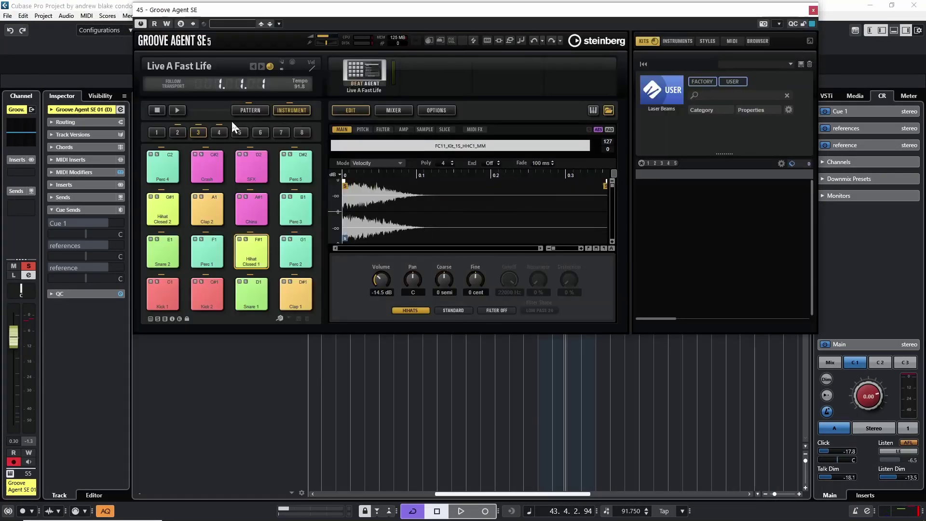
drag(342, 24, 339, 94)
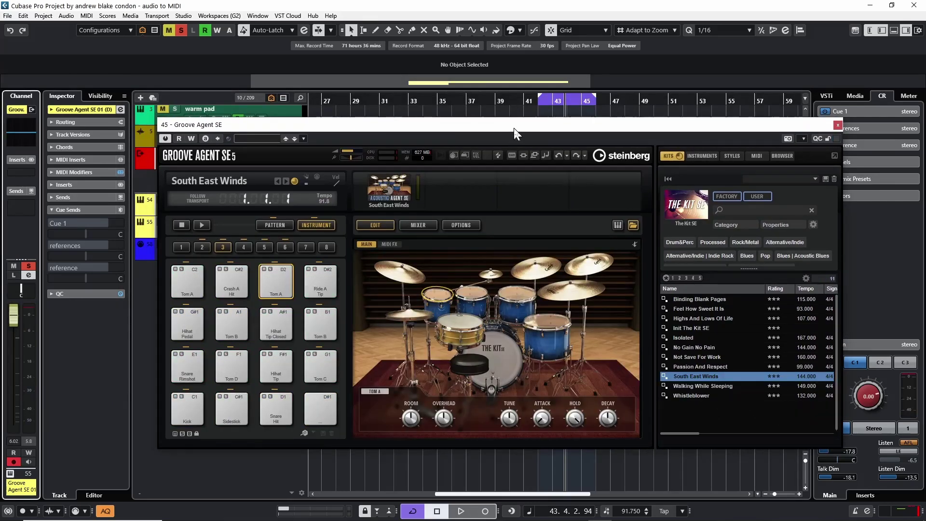
drag(514, 129, 514, 115)
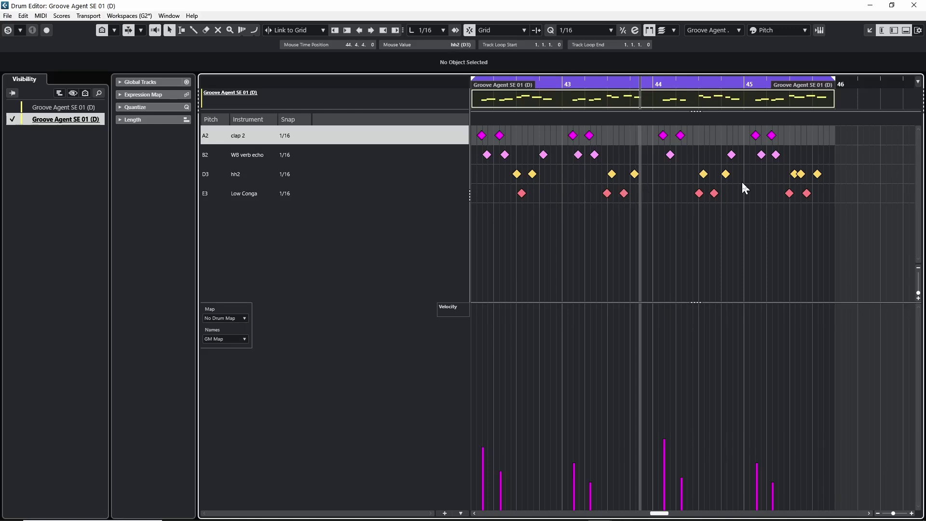
- Add Step/MIDI Input to the Drum Editor toolbar and switch MIDI Input on
right_click(677, 33)
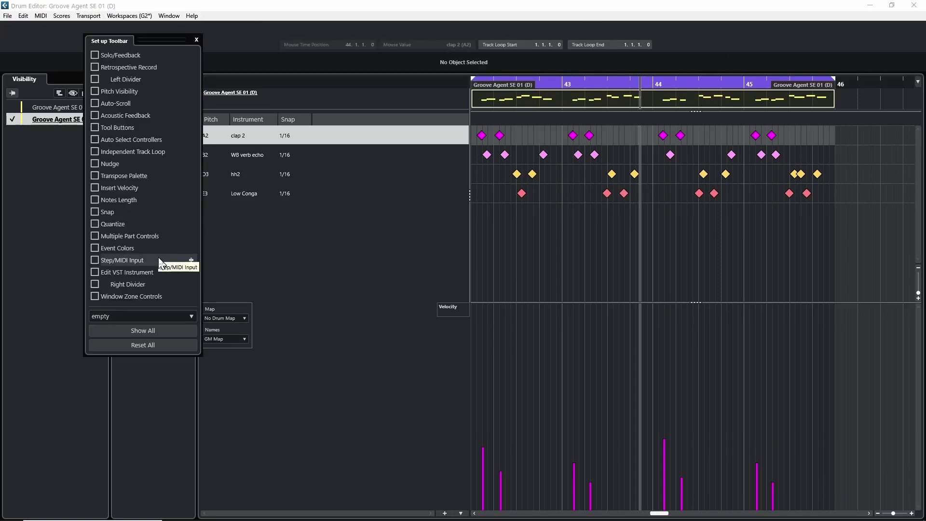
click(95, 261)
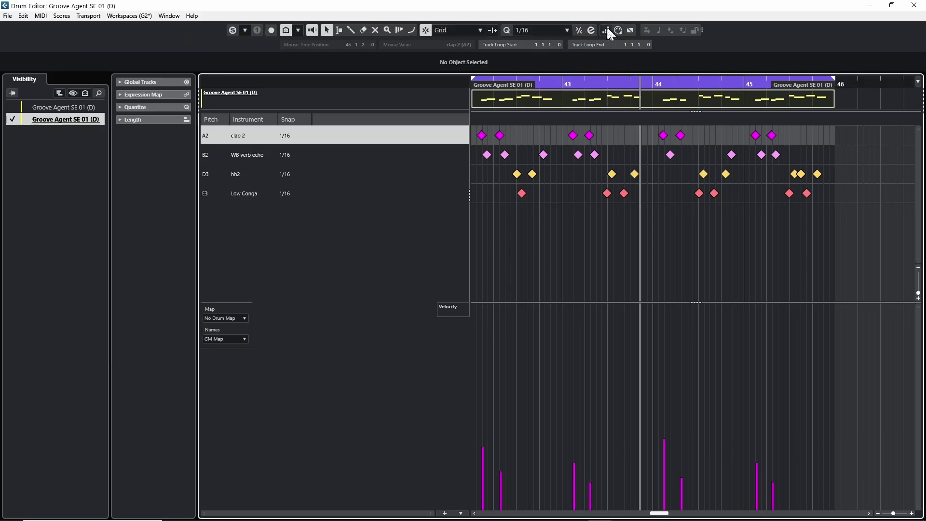
click(619, 30)
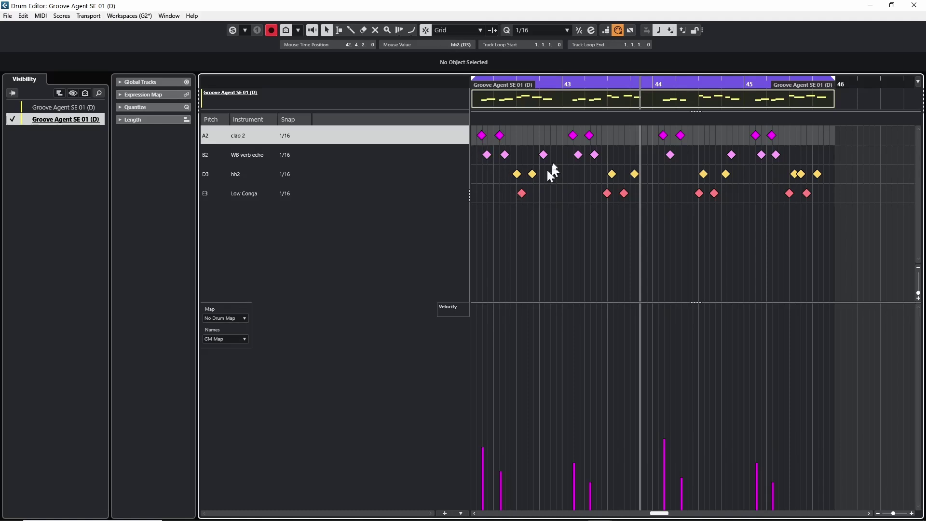
- Starting from the first clap 2 note, reassign successive hits to other drum rows
click(482, 135)
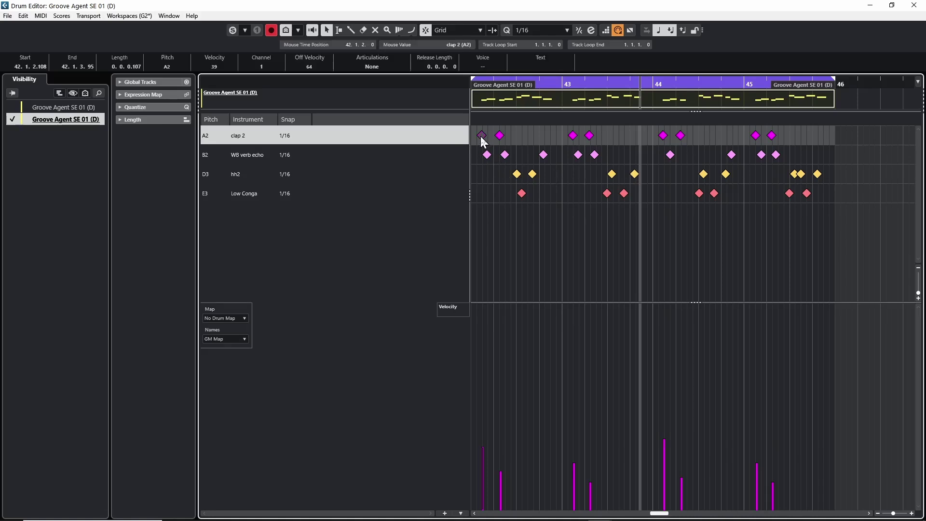
key(Delete)
key(Down)
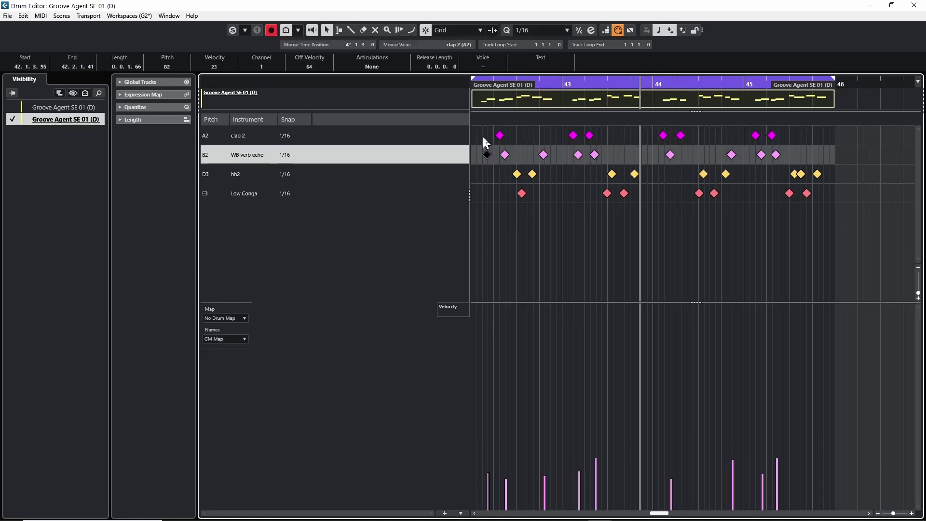
key(Down)
key(Delete)
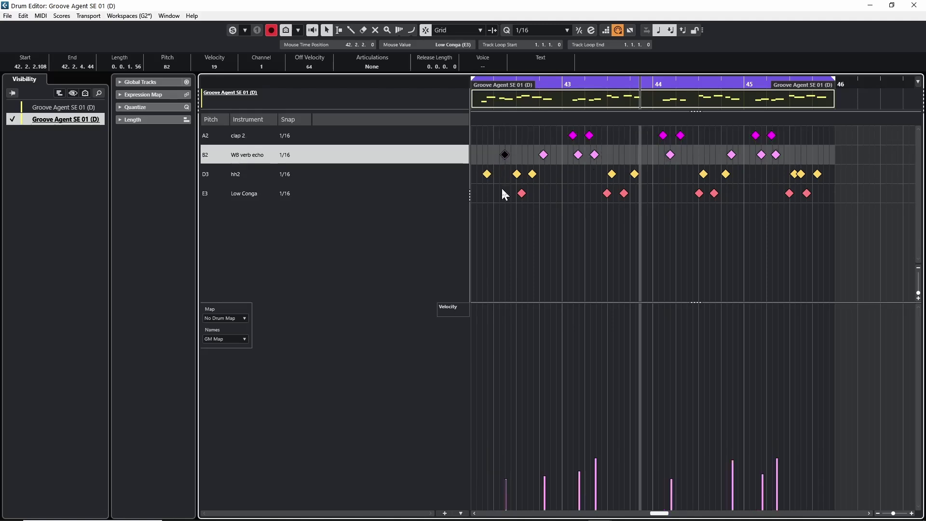
key(Right)
key(Delete)
key(Right)
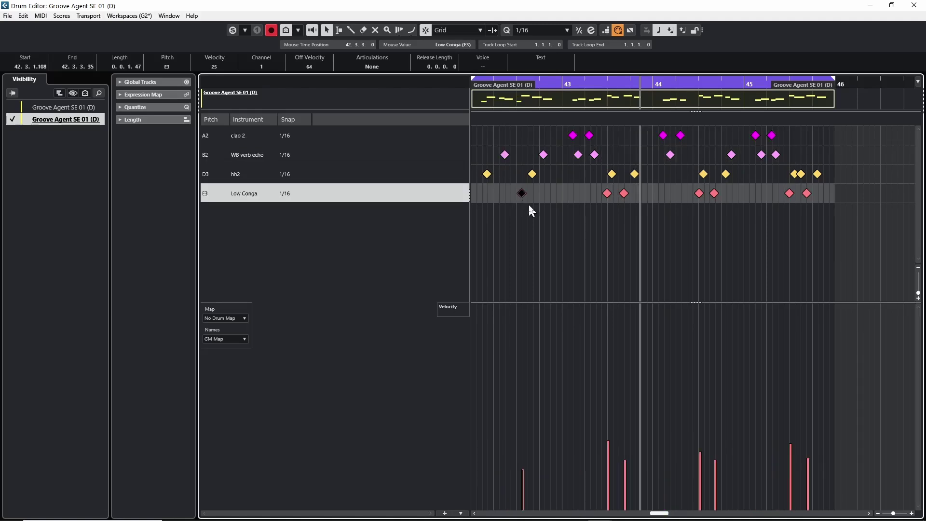
key(Delete)
key(Up)
key(Up)
key(Up)
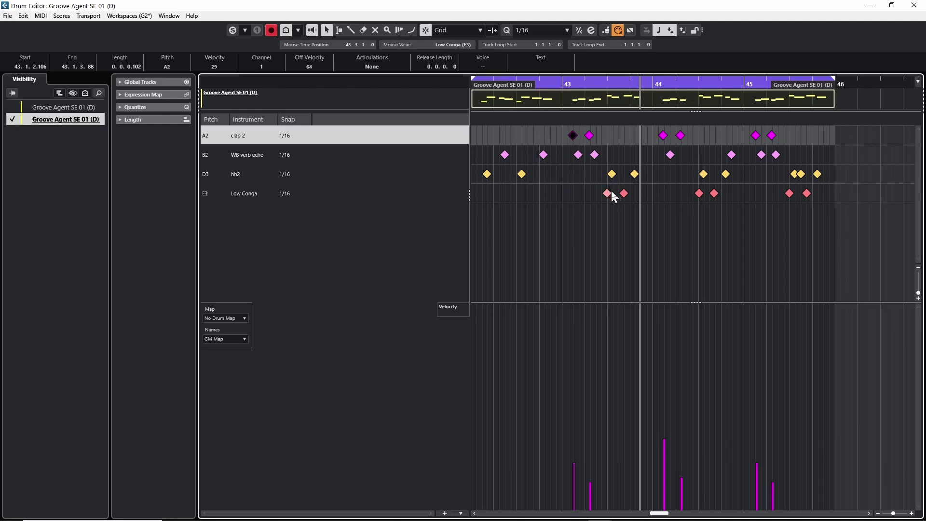
- Reassign the remaining hits so the part uses only W8 verb echo and hh2
key(ctrl+z)
key(ctrl+z)
key(ctrl+z)
key(ctrl+z)
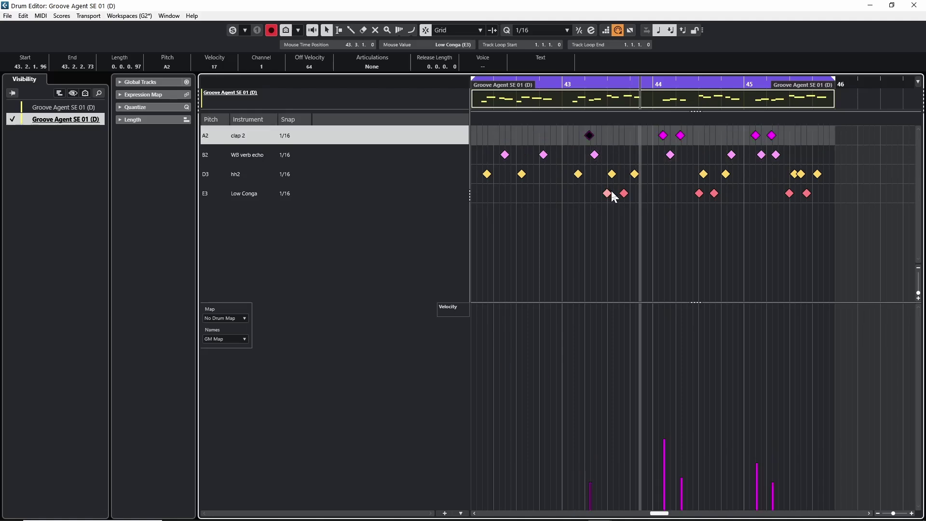
key(ctrl+z)
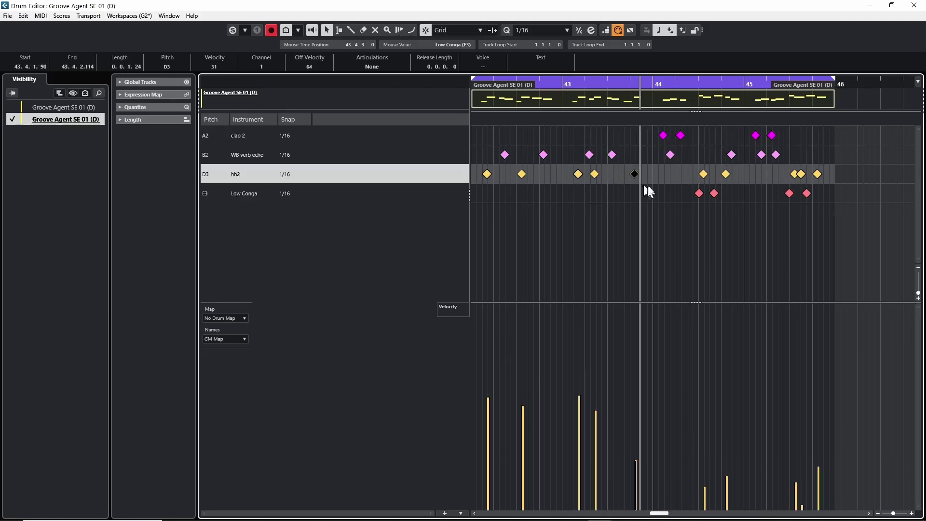
key(ctrl+z)
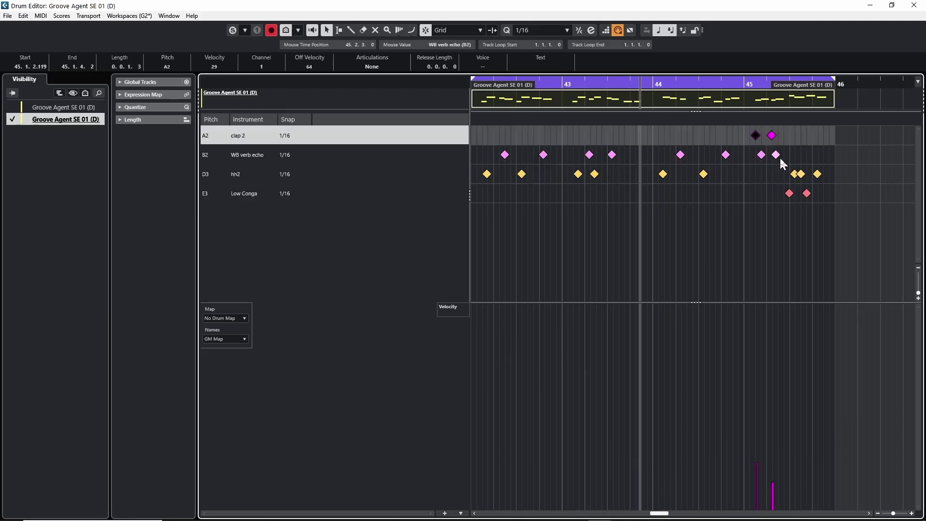
key(ctrl+z)
key(ctrl+z)
key(ctrl+z)
key(ctrl+z)
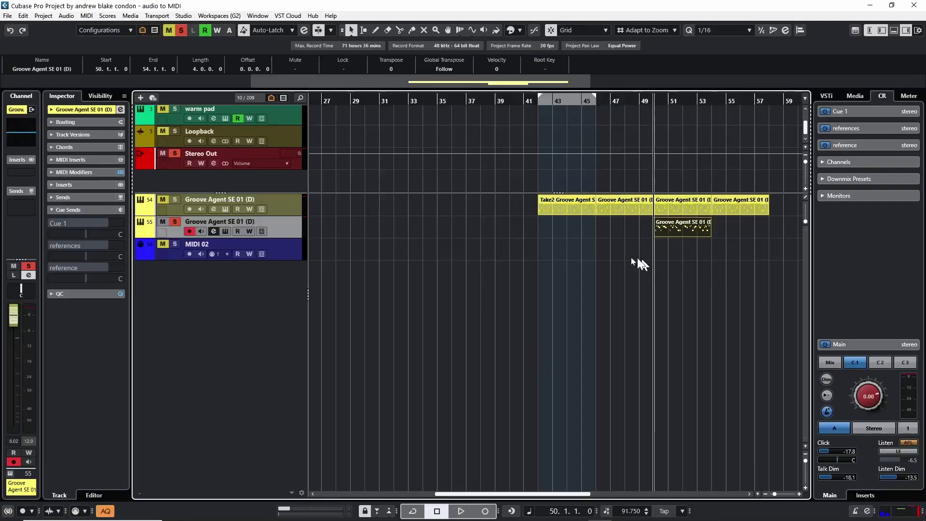
- Audition the drum pattern, unsolo track 55 and pull its fader down to about 0 dB
key(space)
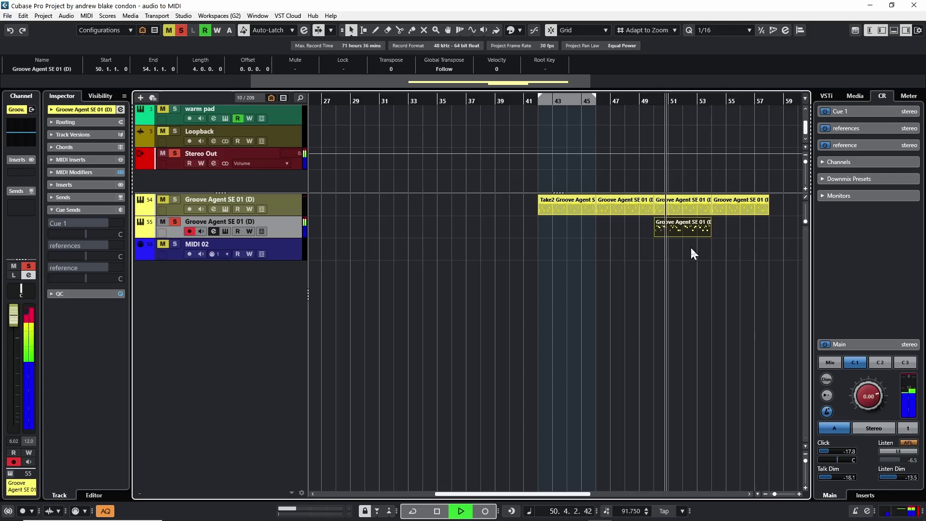
key(space)
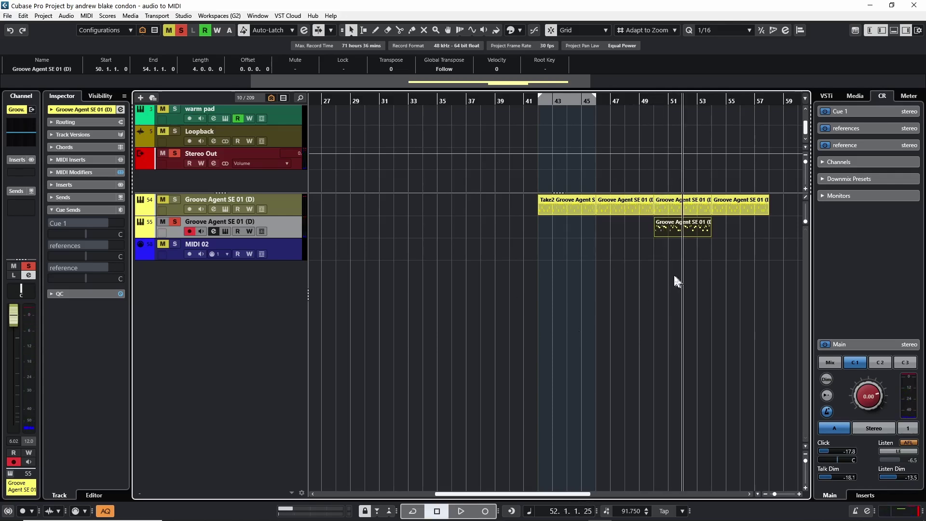
key(s)
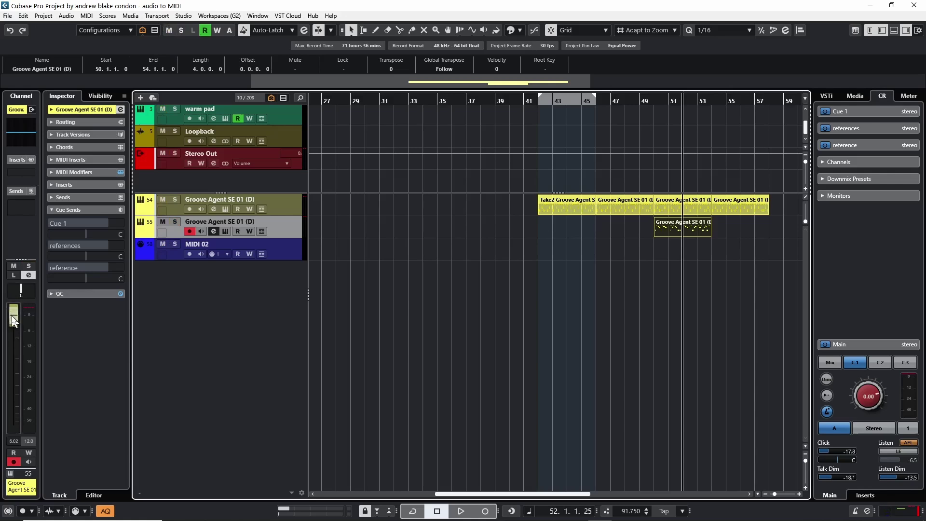
key(space)
drag(14, 323, 15, 345)
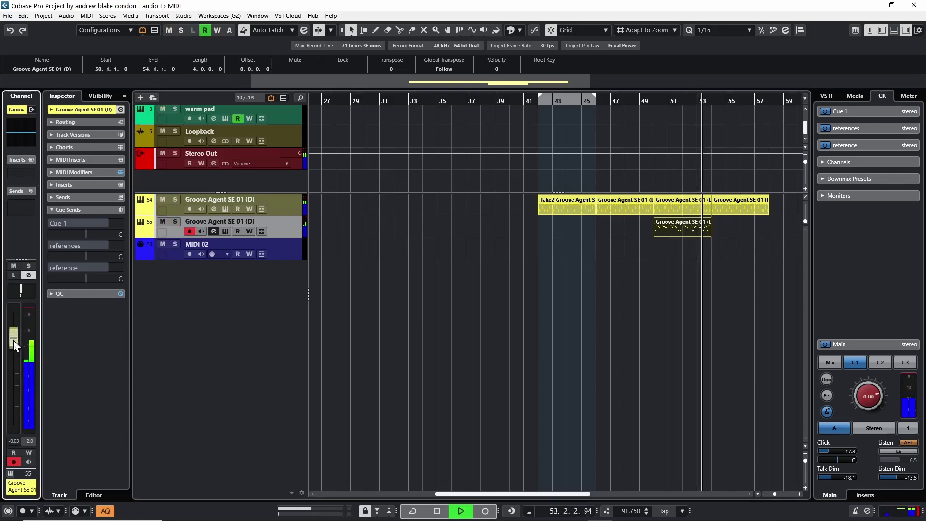
key(space)
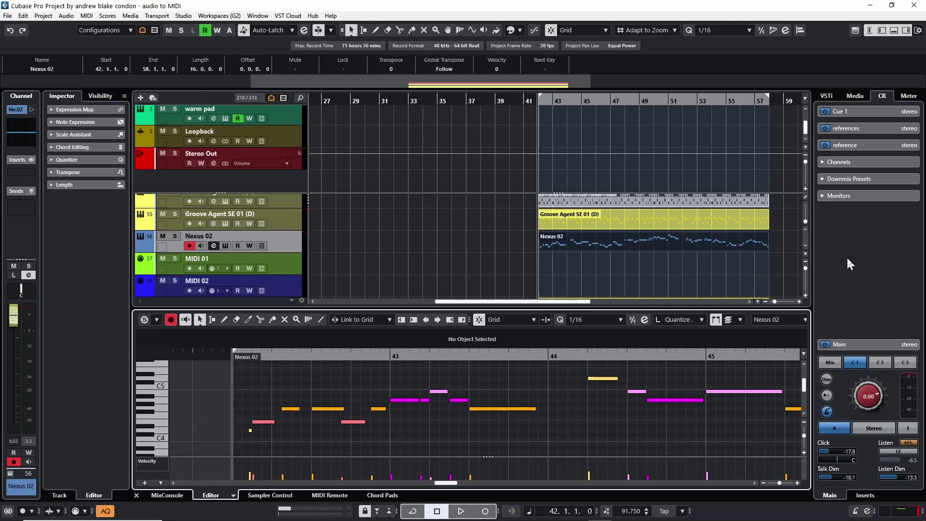
key(space)
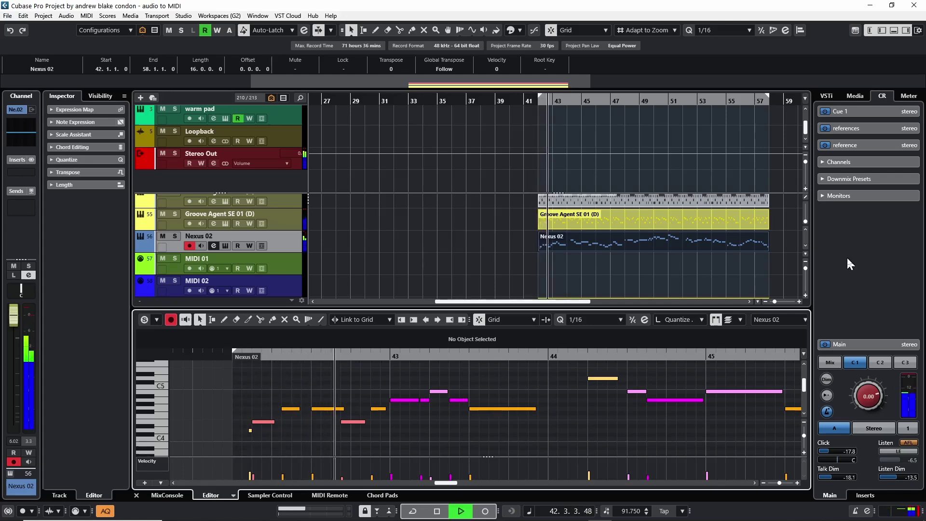